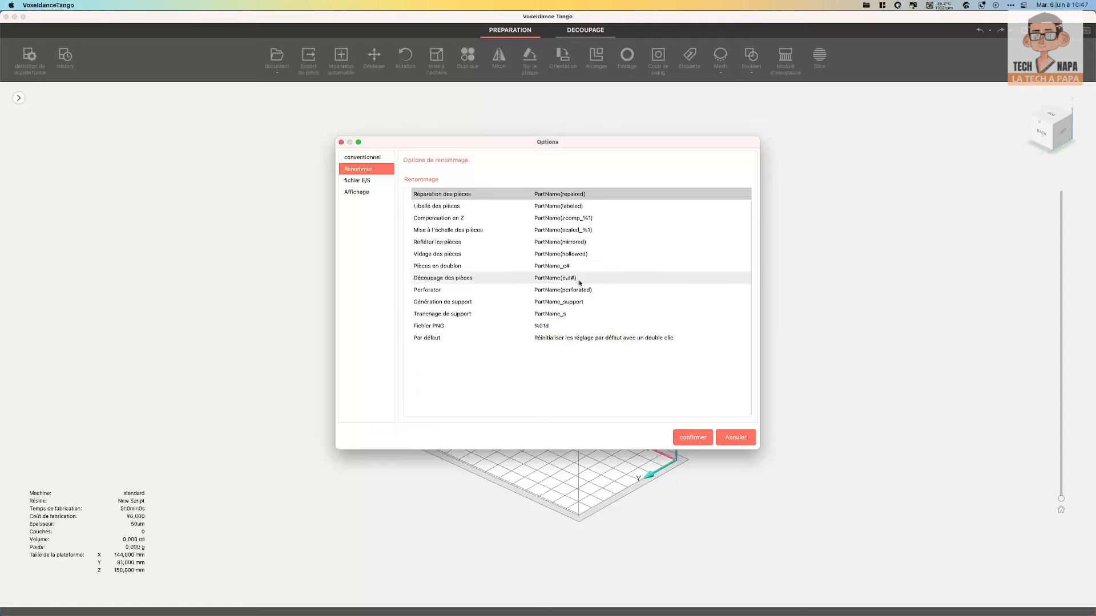
Review the input/output file options and the display options, closing the options with confirmation
{"action": "left_click", "coordinate": [357, 180]}
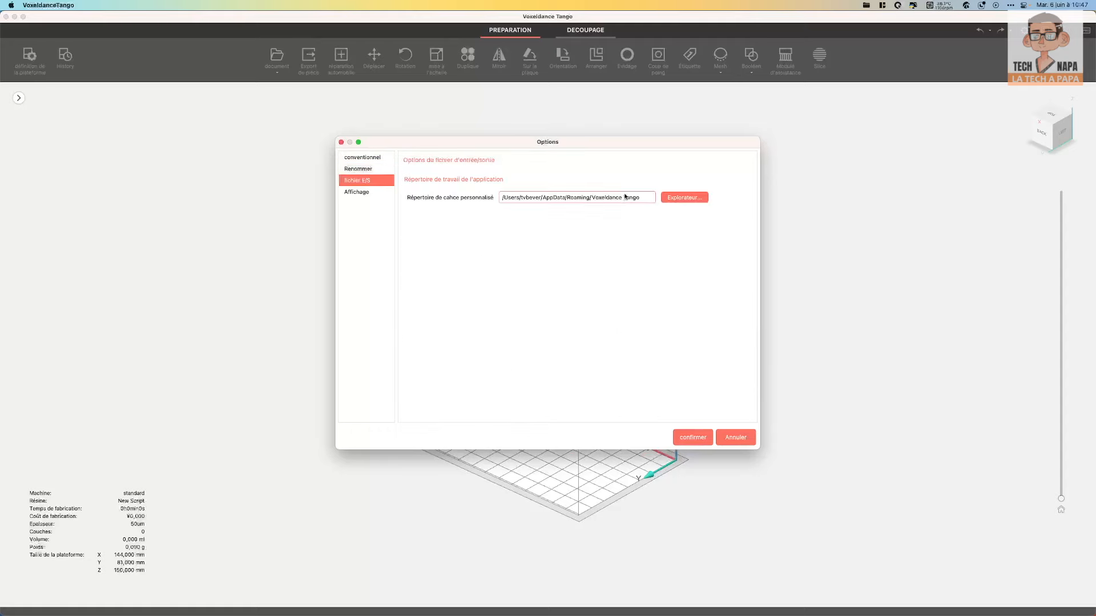
{"action": "left_click", "coordinate": [372, 193]}
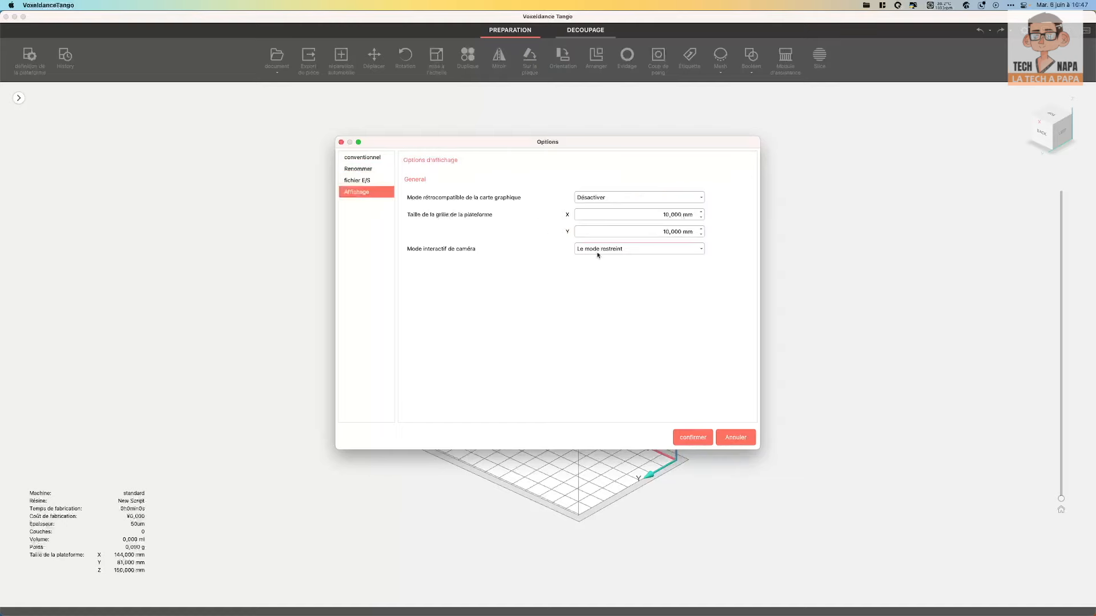
{"action": "left_click", "coordinate": [703, 439]}
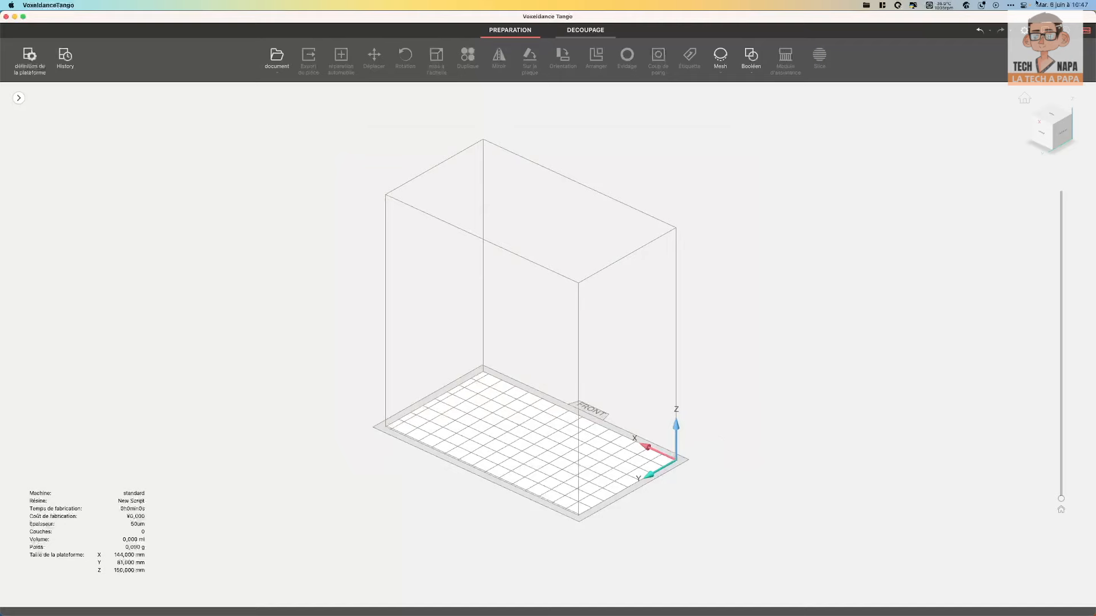
Examine the shortcut assignments for the preparation, slicing, basic, view and edit commands
{"action": "left_click", "coordinate": [1025, 29]}
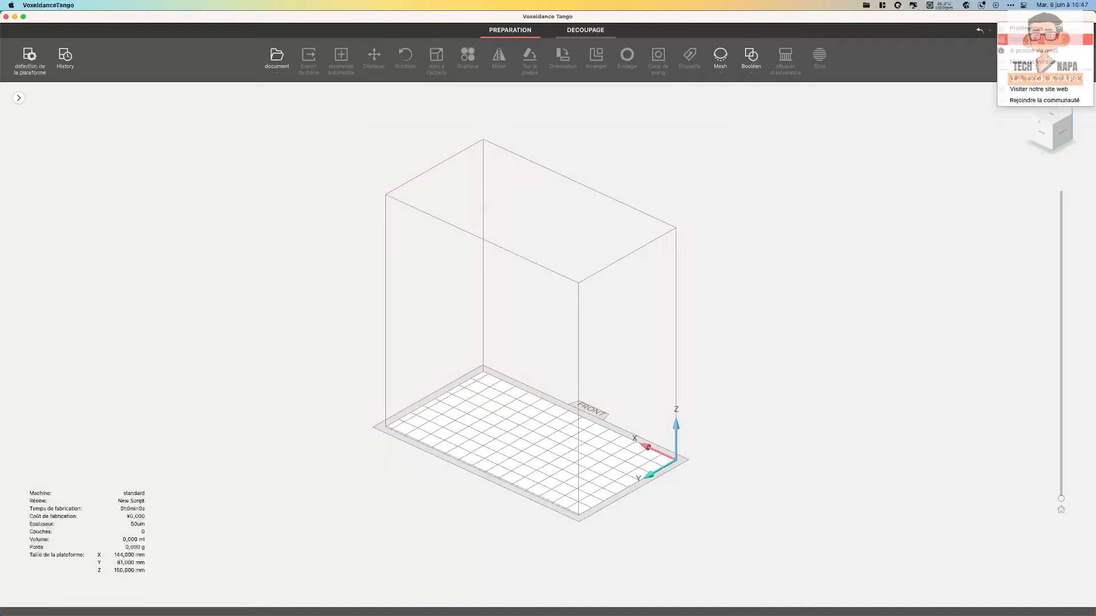
{"action": "left_click", "coordinate": [1033, 39]}
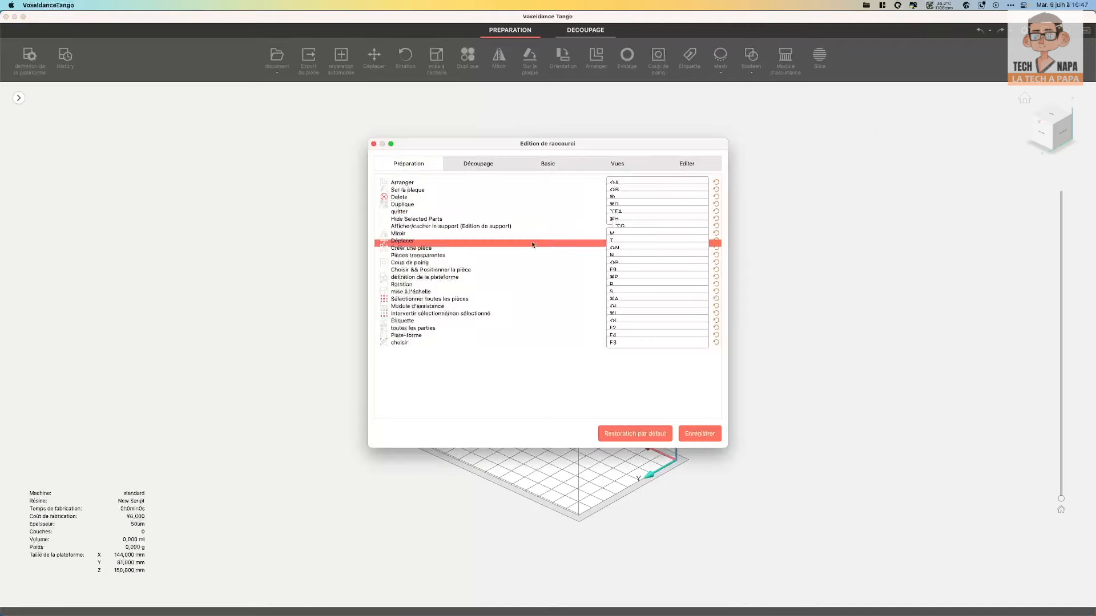
{"action": "left_click", "coordinate": [486, 165]}
{"action": "left_click", "coordinate": [421, 166]}
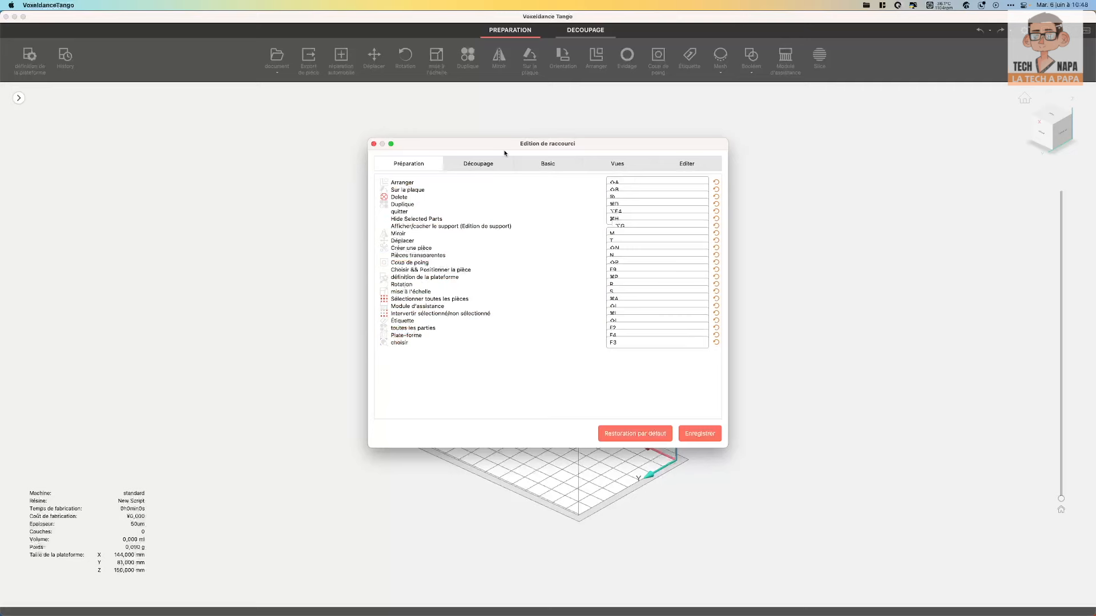
{"action": "left_click", "coordinate": [481, 166]}
{"action": "left_click", "coordinate": [547, 163]}
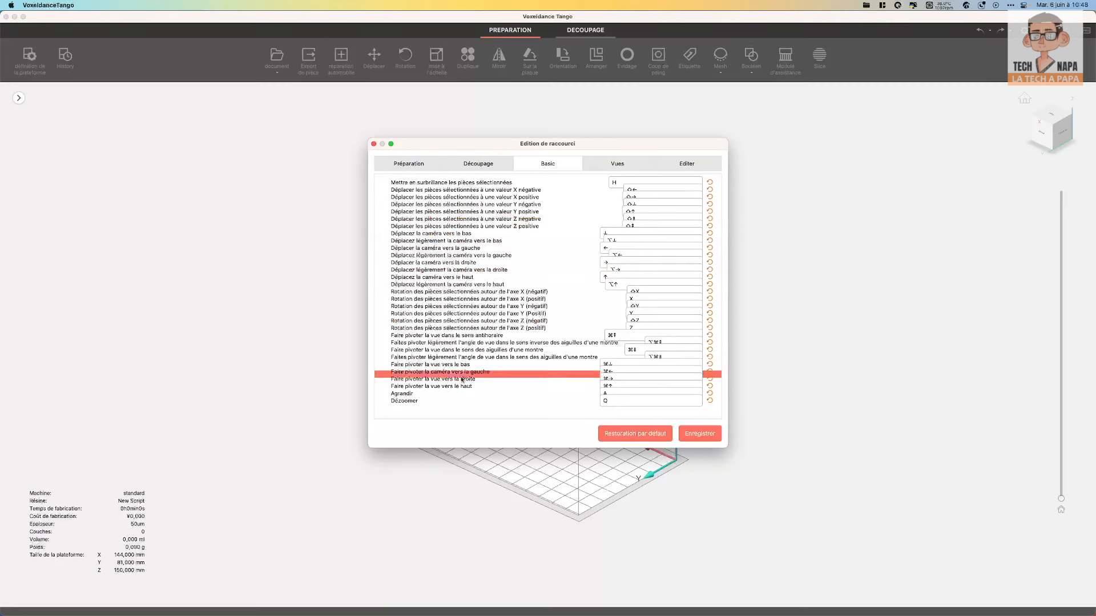
{"action": "left_click", "coordinate": [615, 164]}
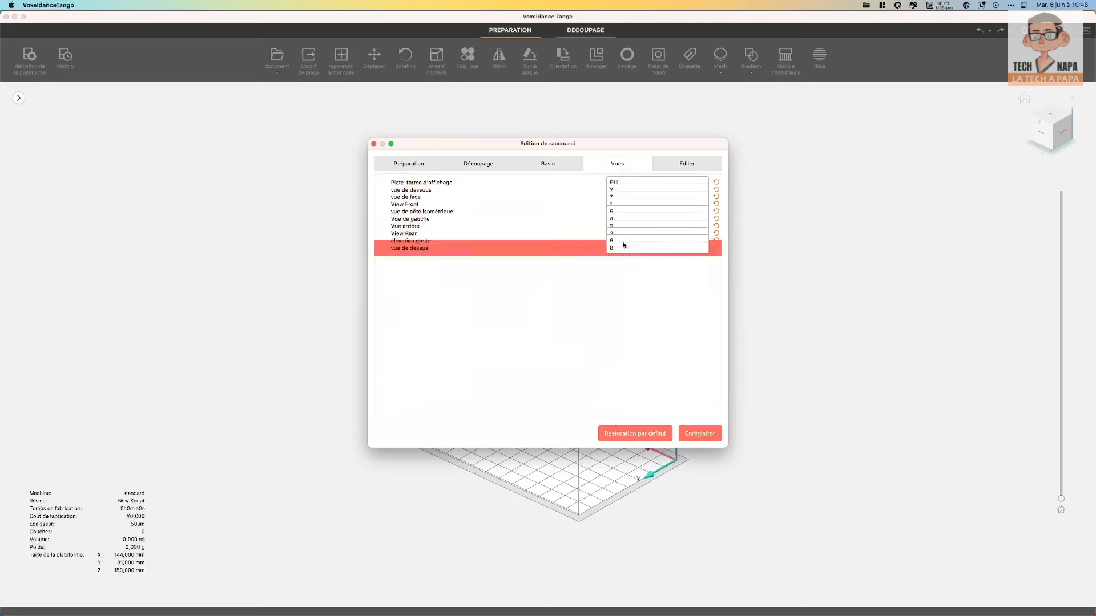
{"action": "left_click", "coordinate": [662, 162]}
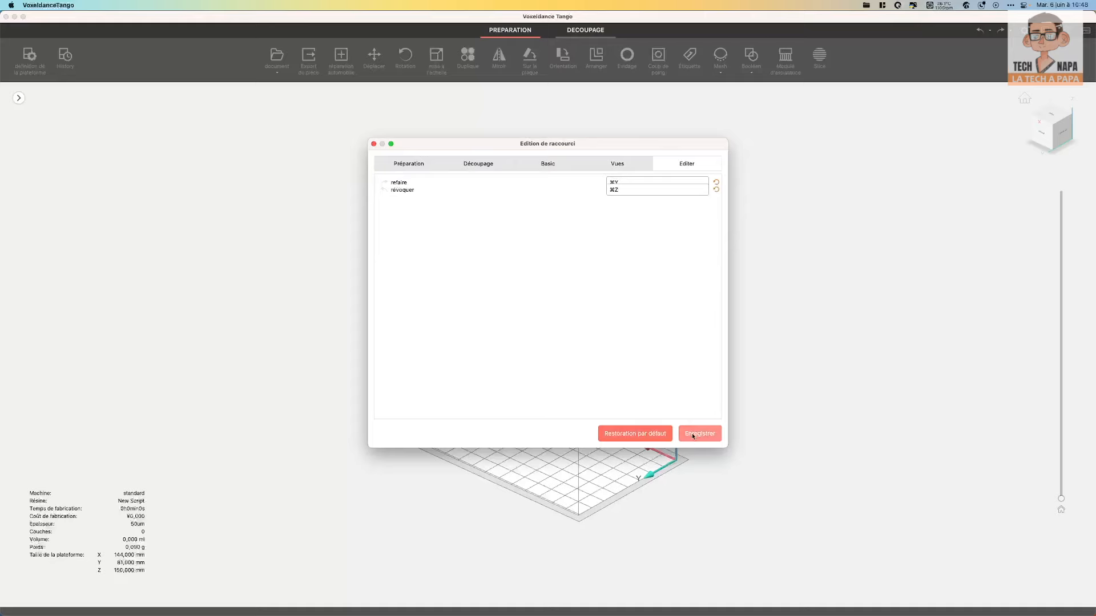
View the program's version information and look over the remaining help and community options
{"action": "left_click", "coordinate": [1026, 31]}
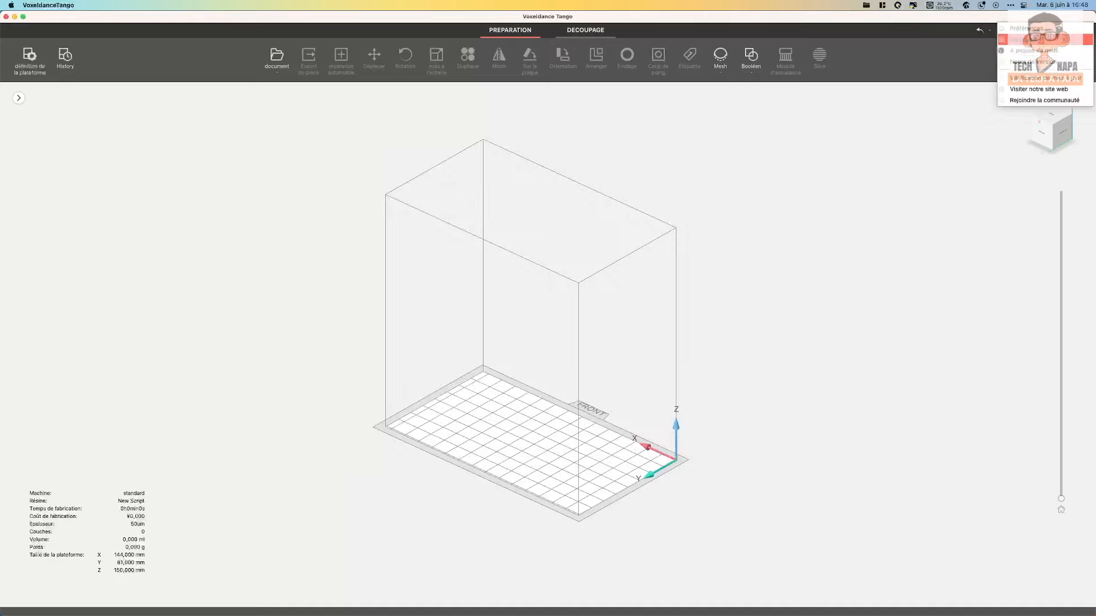
{"action": "left_click", "coordinate": [1032, 52]}
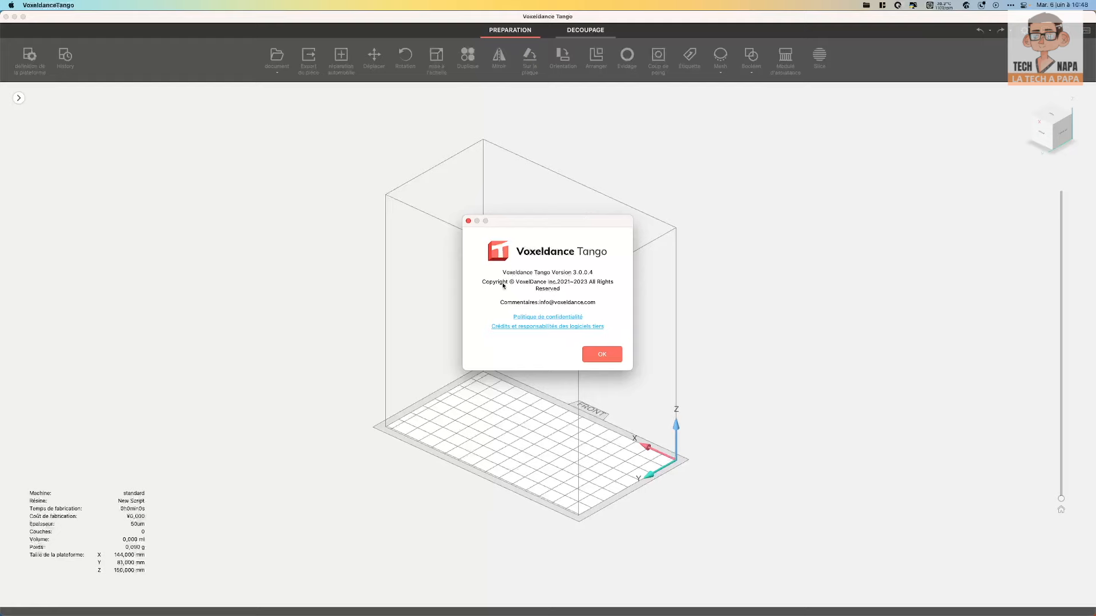
{"action": "left_click", "coordinate": [468, 221]}
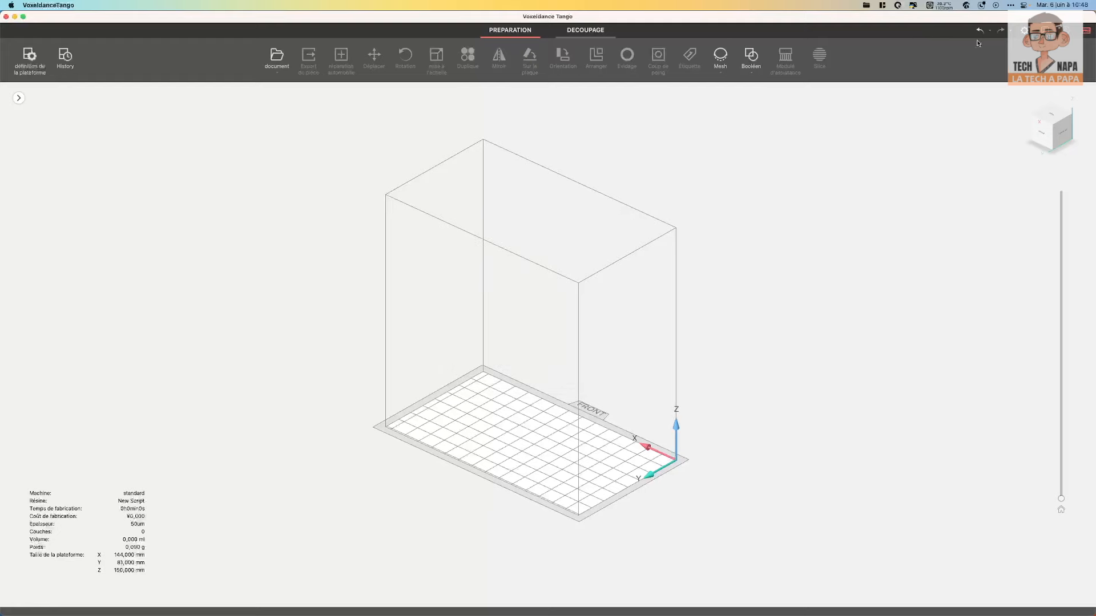
{"action": "left_click", "coordinate": [1024, 30]}
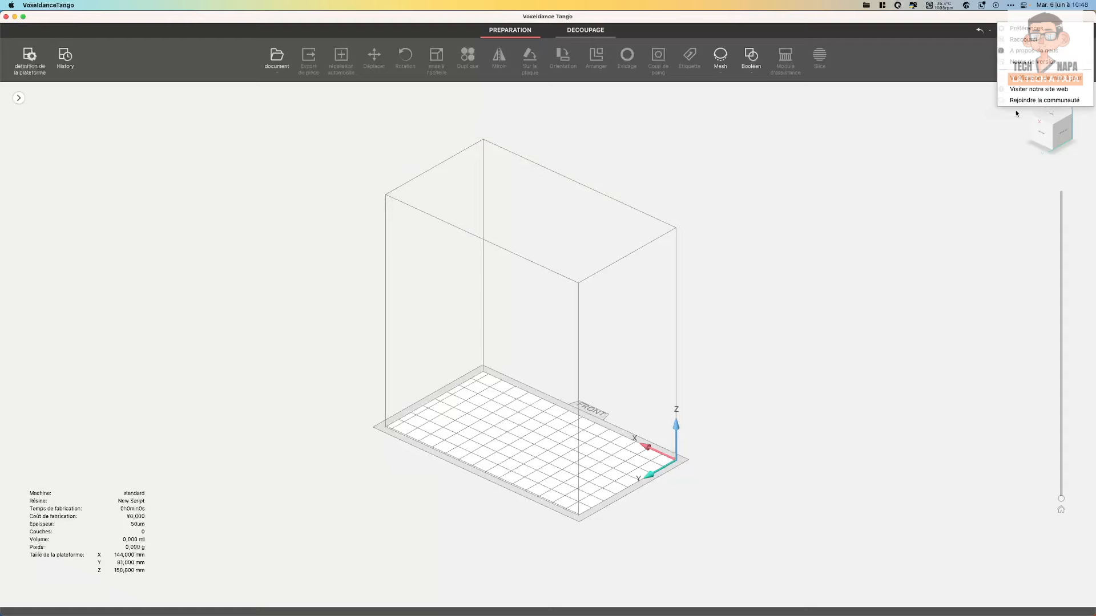
{"action": "left_click", "coordinate": [968, 133]}
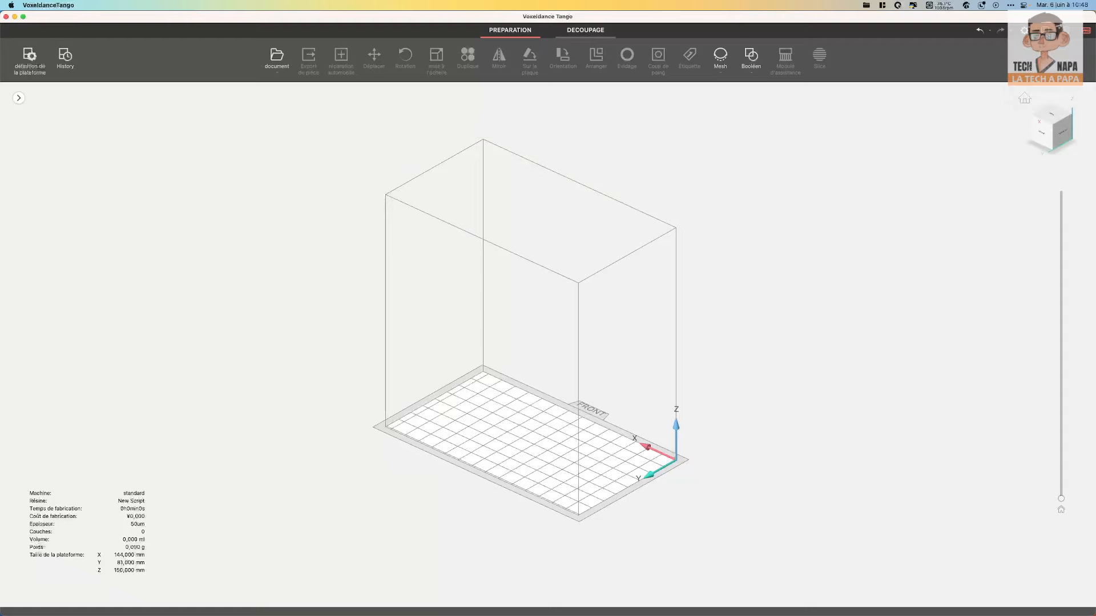
View the user feedback form and the account's licence information, closing each without changes
{"action": "left_click", "coordinate": [1044, 31]}
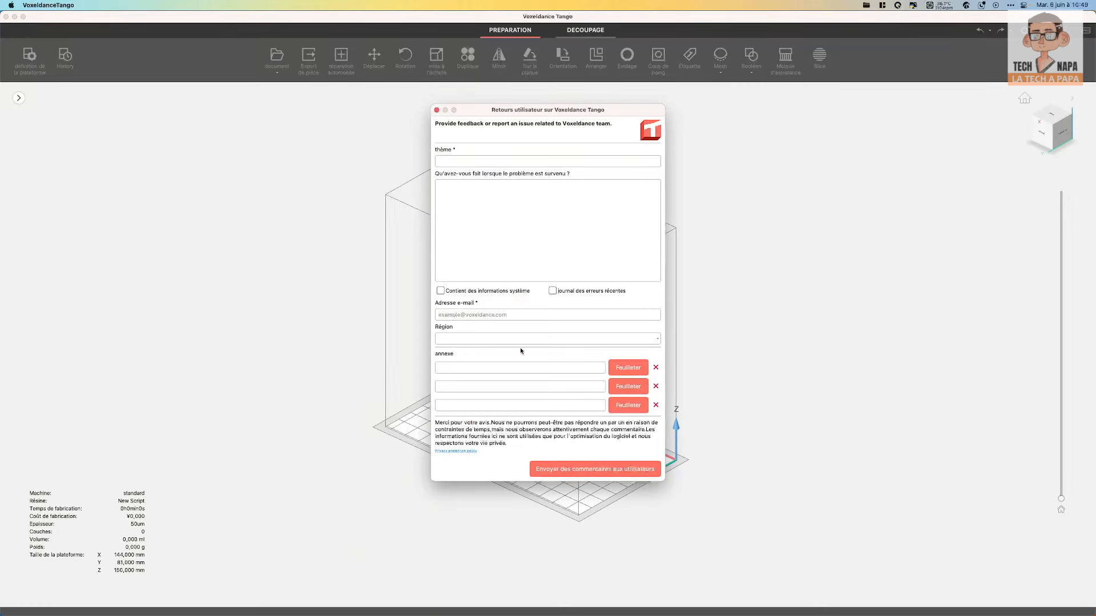
{"action": "left_click", "coordinate": [437, 111]}
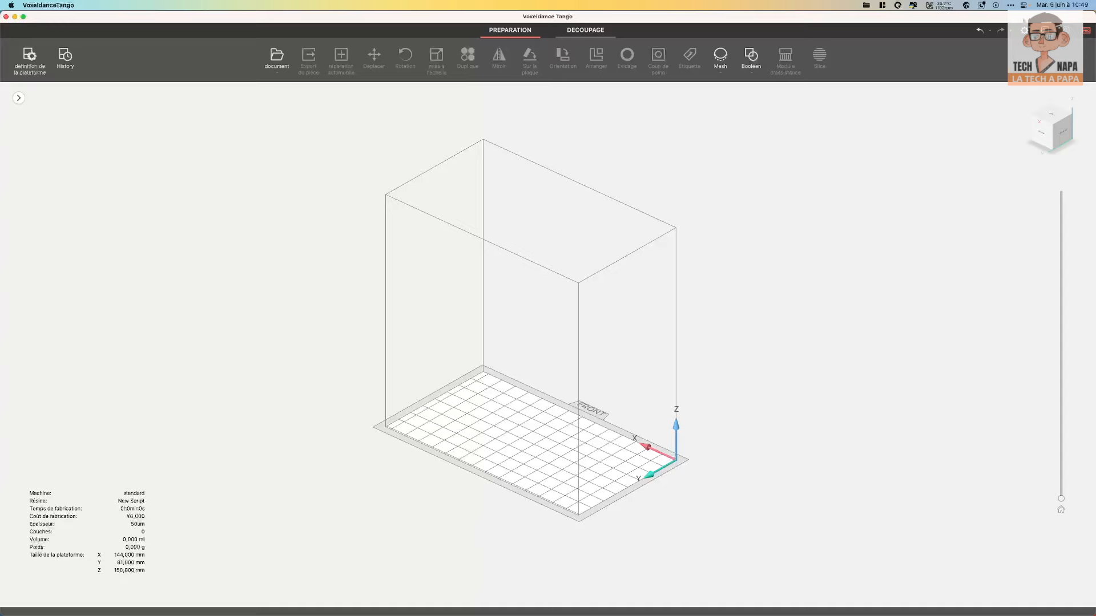
{"action": "left_click", "coordinate": [1065, 32]}
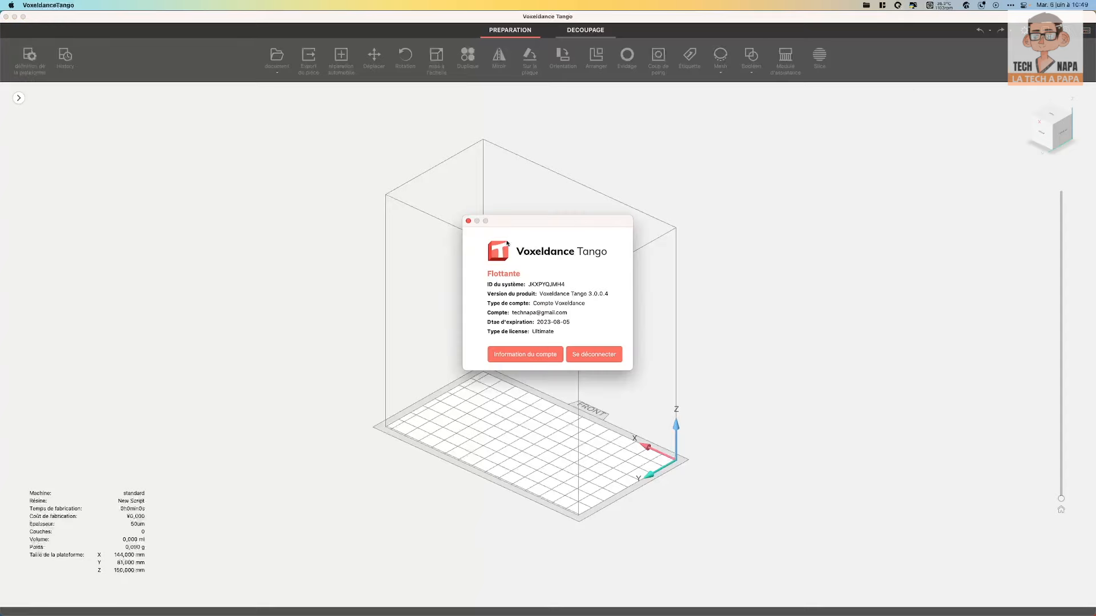
{"action": "left_click", "coordinate": [468, 221]}
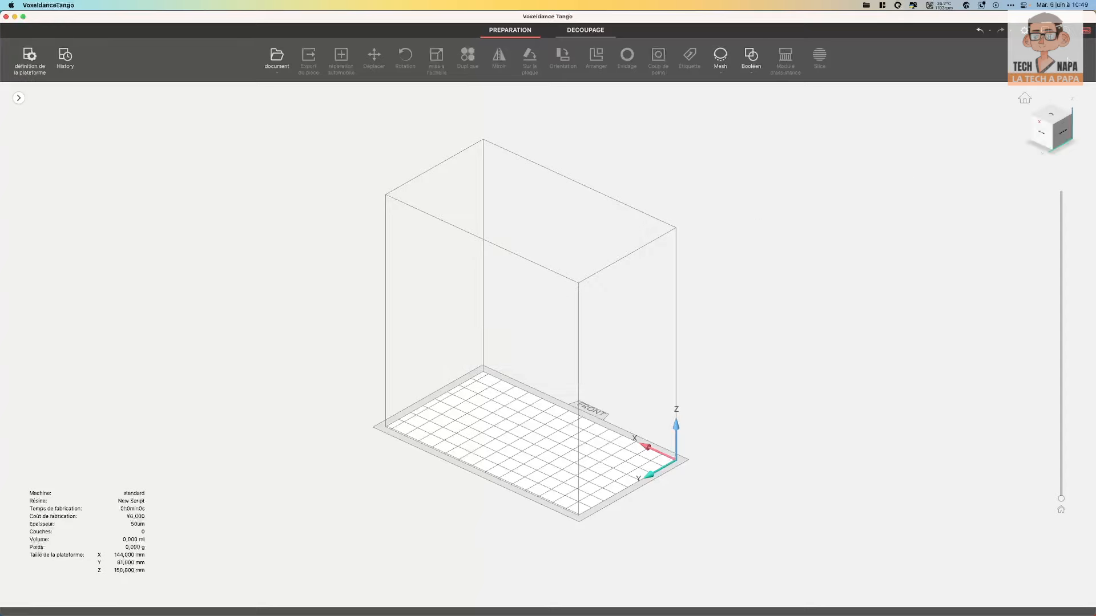
Examine the available Pro subscription plans, their prices and export limits in the purchase window
{"action": "left_click", "coordinate": [1087, 32]}
{"action": "left_click", "coordinate": [391, 379]}
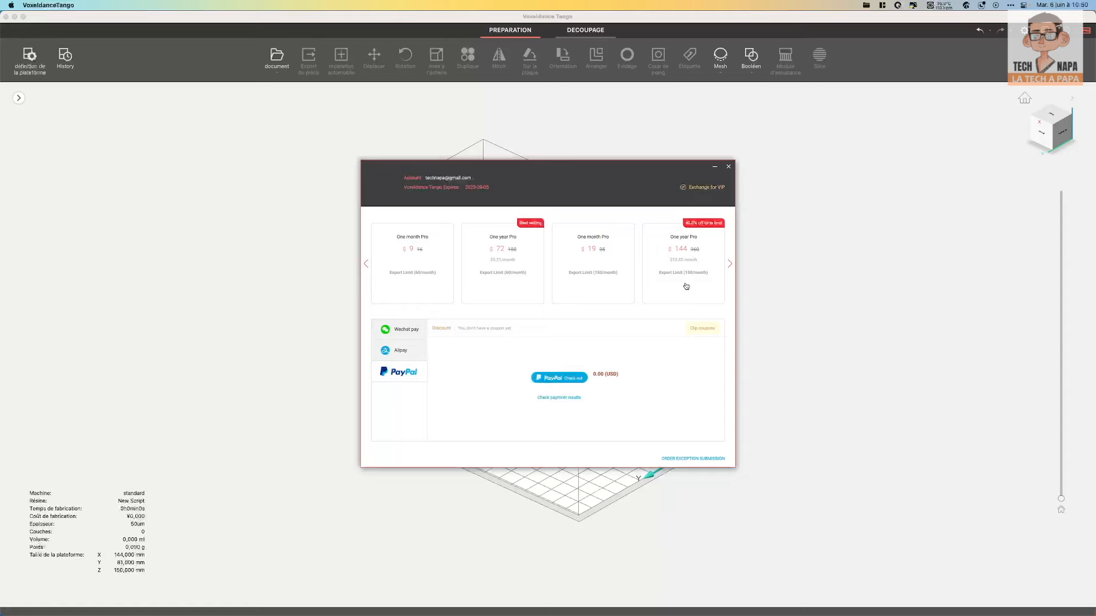
{"action": "left_click", "coordinate": [728, 265]}
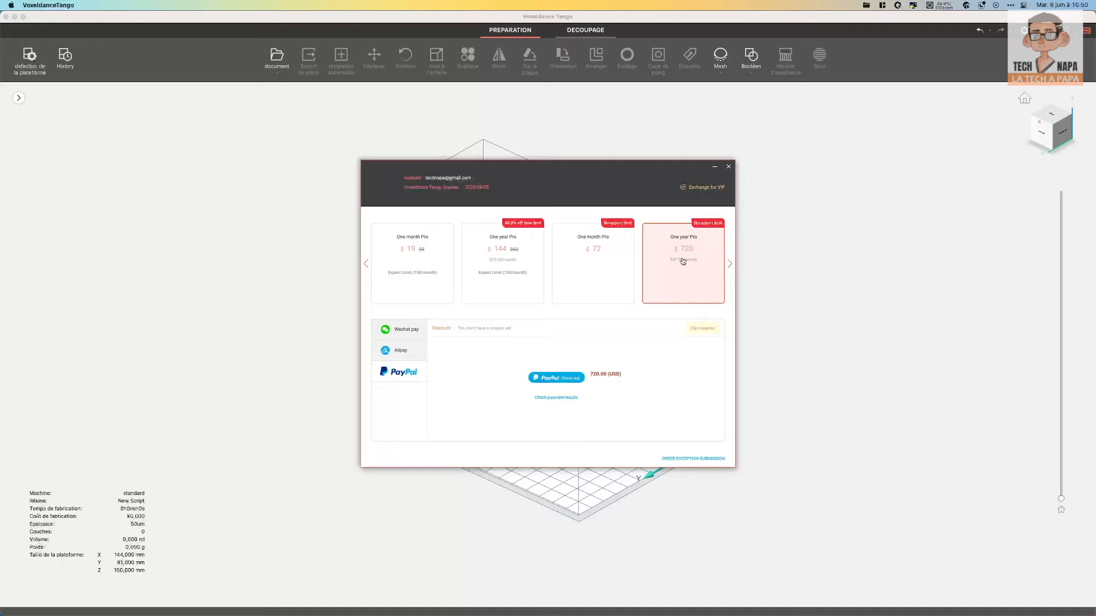
{"action": "left_click", "coordinate": [367, 268]}
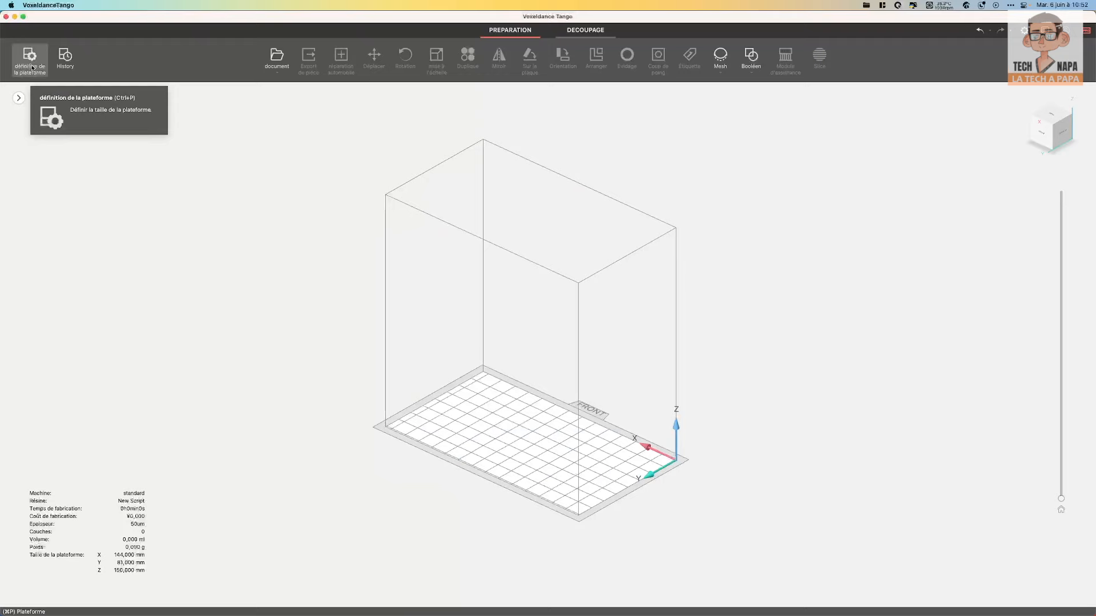
View the 3D print history and the part types and size settings offered for creating a part
{"action": "left_click", "coordinate": [59, 62]}
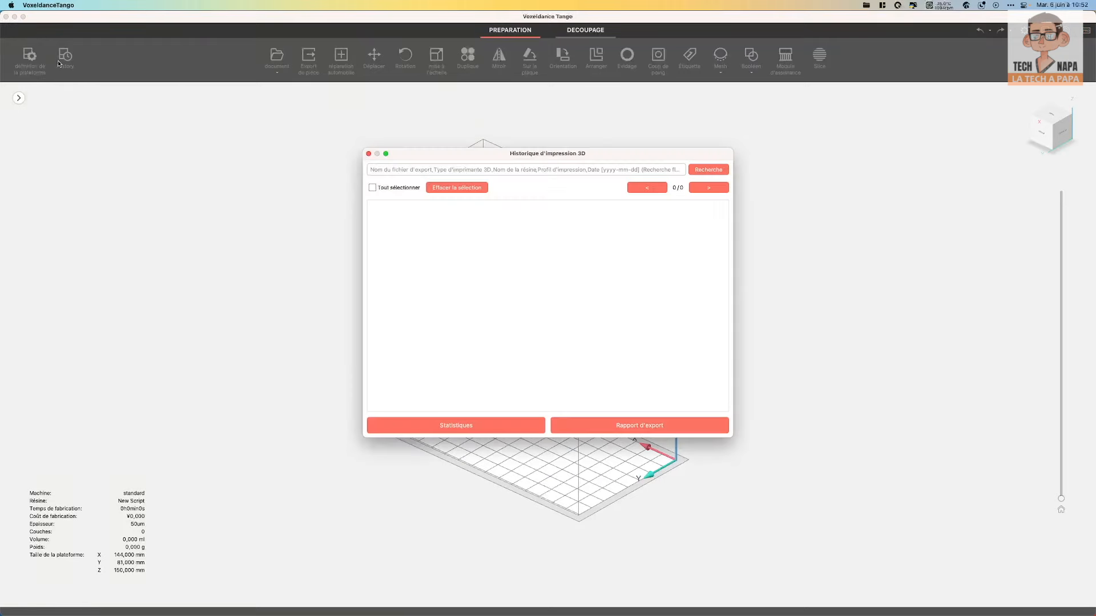
{"action": "left_click", "coordinate": [369, 153]}
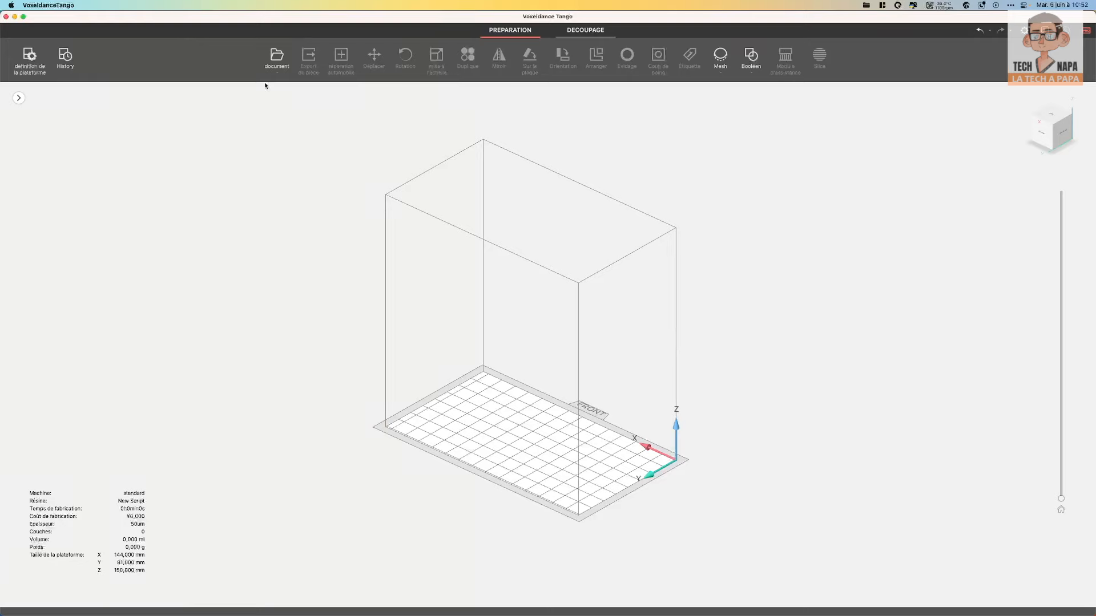
{"action": "left_click", "coordinate": [278, 64]}
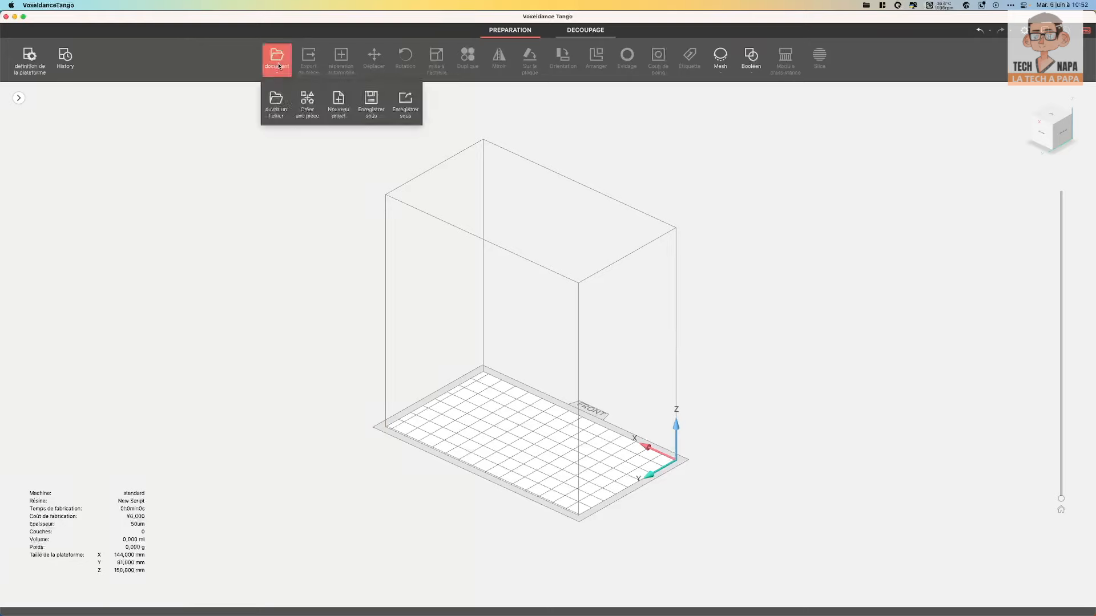
{"action": "left_click", "coordinate": [305, 110]}
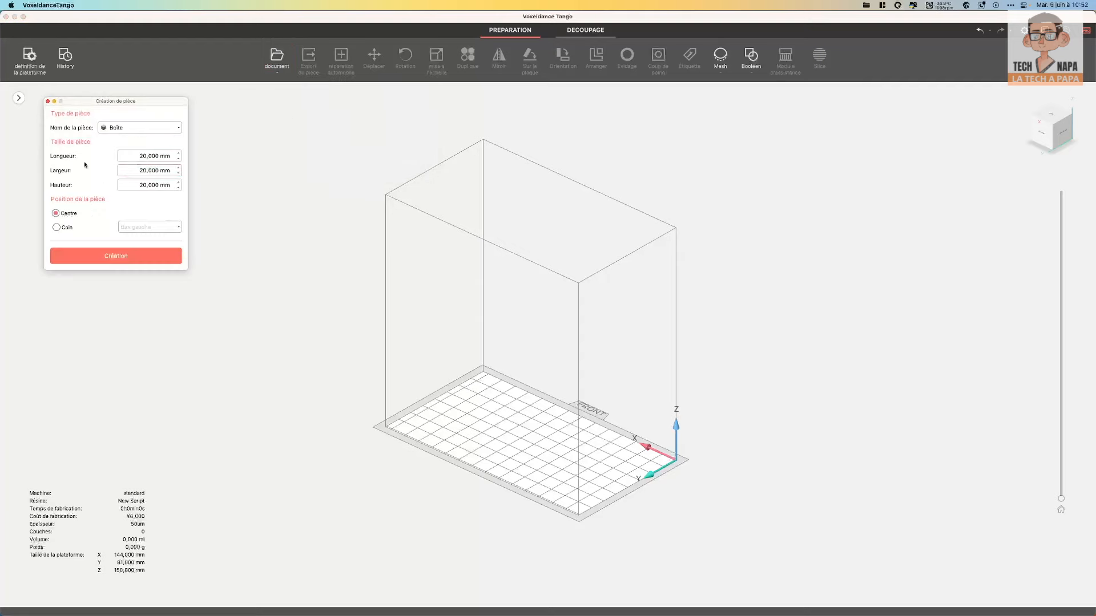
{"action": "left_click", "coordinate": [124, 129]}
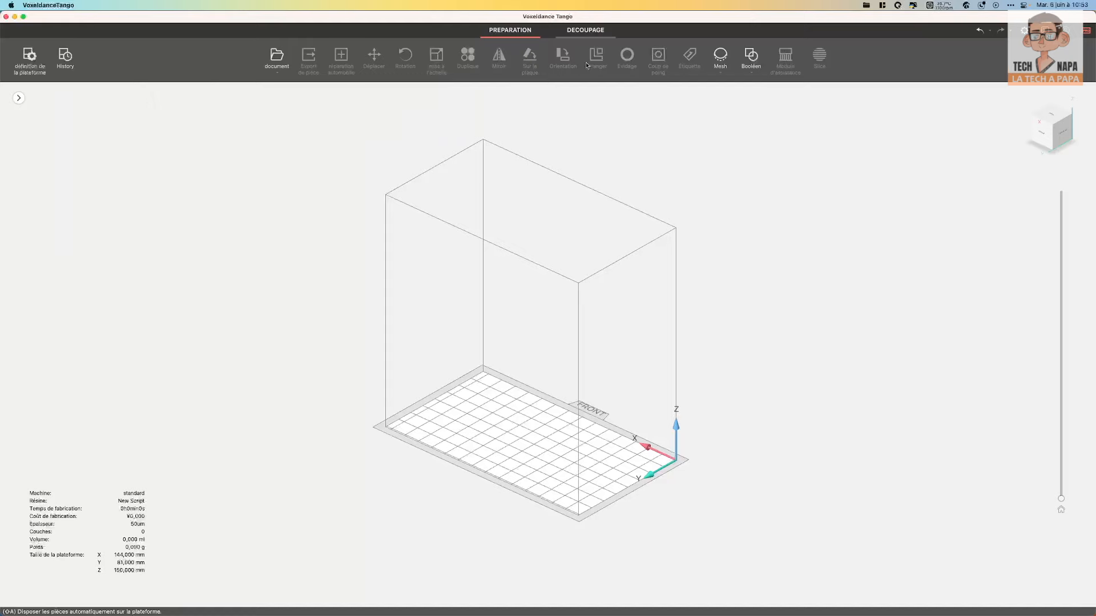
Look over the available Mesh and Boolean tools
{"action": "left_click", "coordinate": [718, 61]}
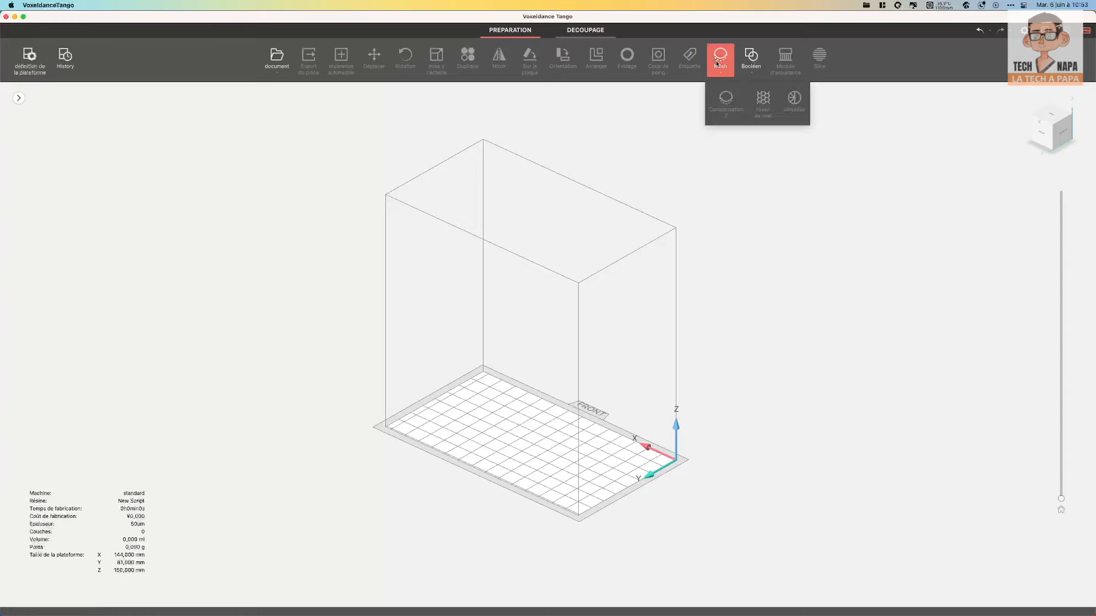
{"action": "left_click", "coordinate": [751, 64]}
{"action": "left_click", "coordinate": [752, 73]}
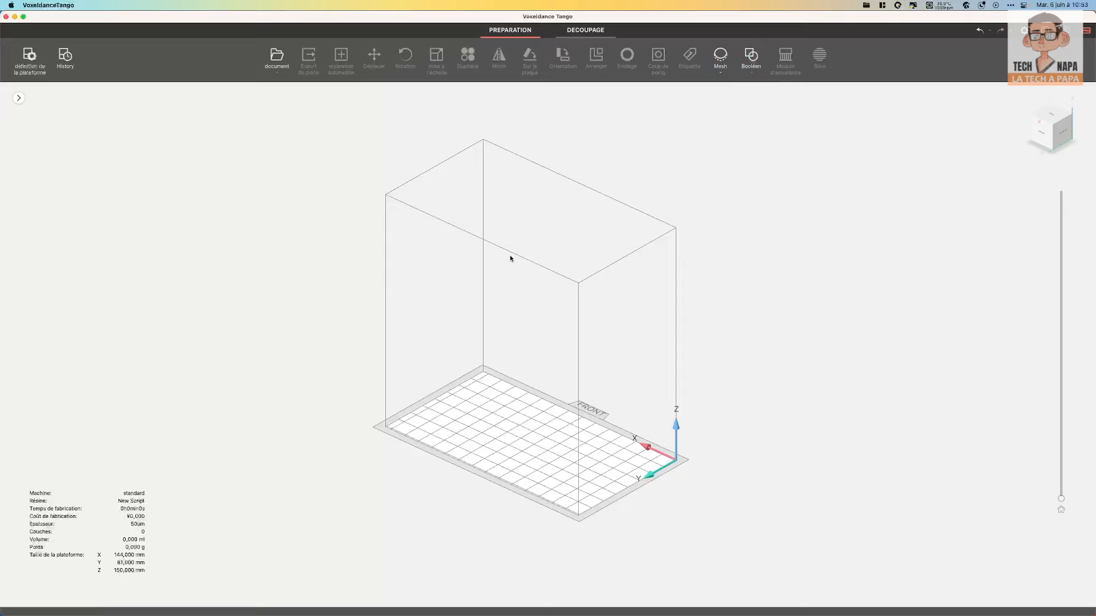
Add the ELEGOO SATURN 2 from the ELEGOO machine list to the printer settings
{"action": "left_click", "coordinate": [29, 62]}
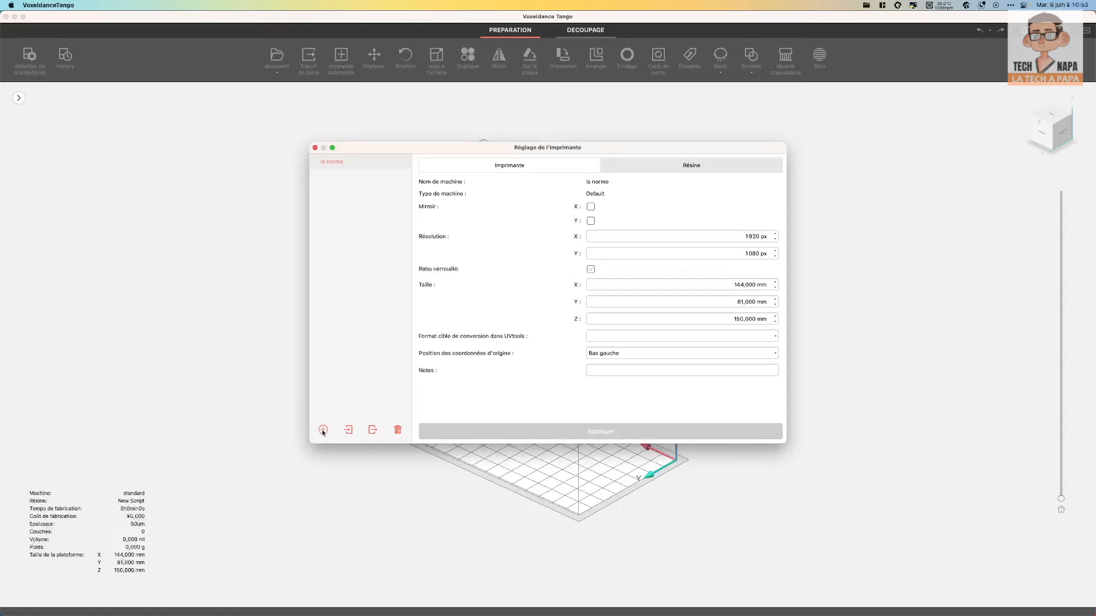
{"action": "left_click", "coordinate": [323, 431]}
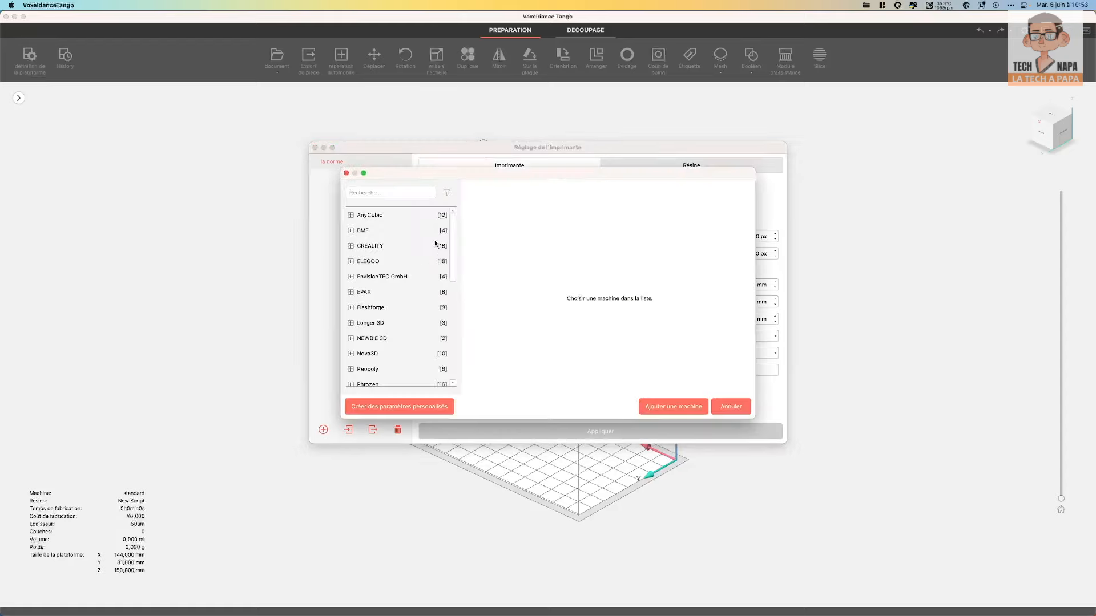
{"action": "left_click_drag", "start_coordinate": [453, 221], "coordinate": [449, 197]}
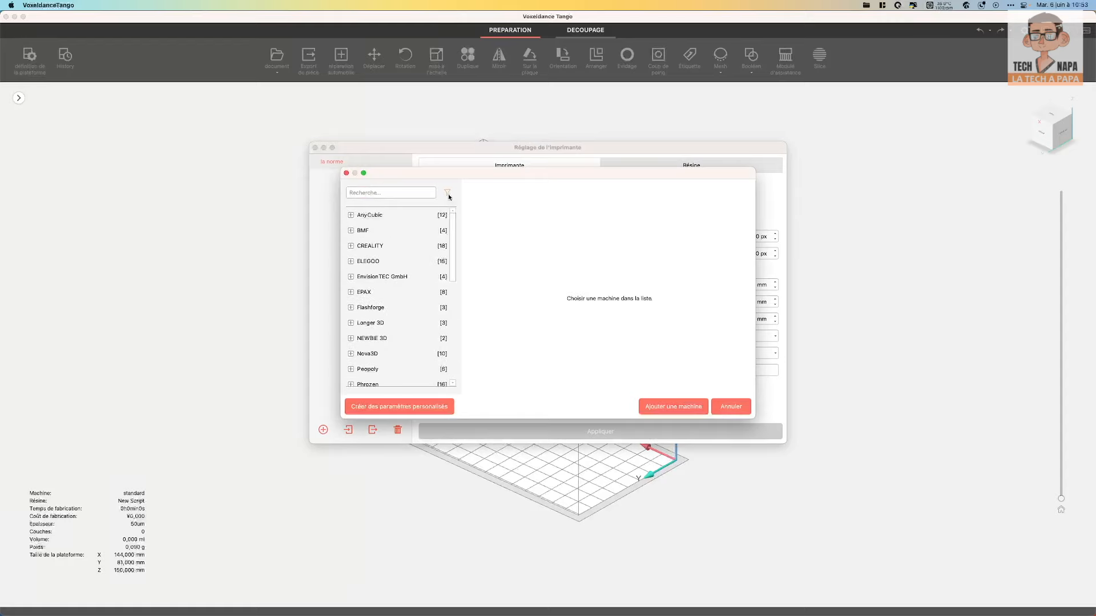
{"action": "left_click", "coordinate": [351, 216]}
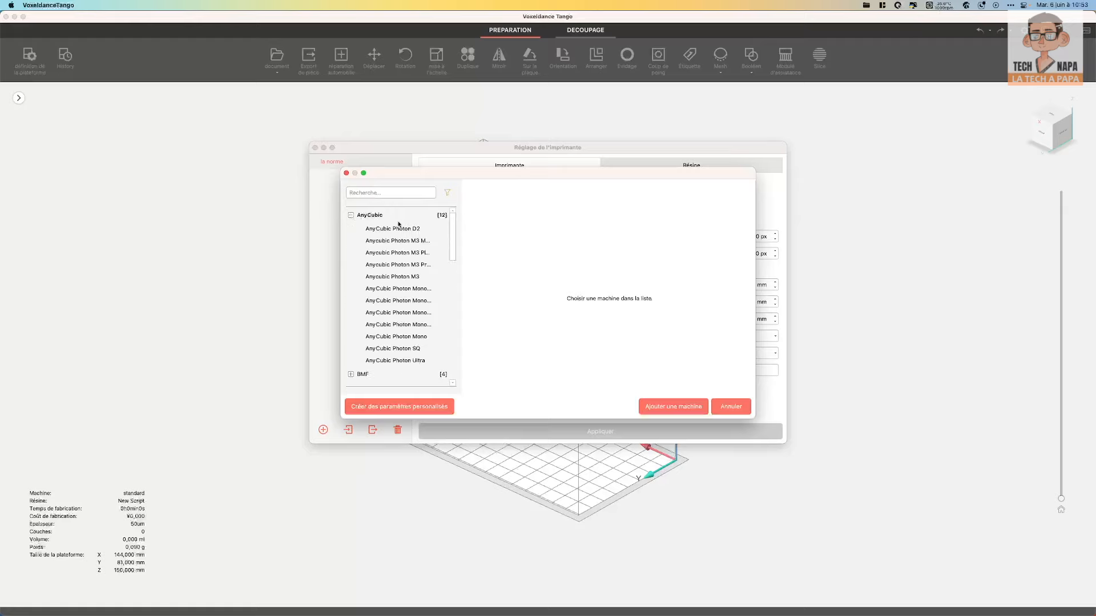
{"action": "scroll", "coordinate": [407, 292], "scroll_direction": "down", "scroll_amount": 5}
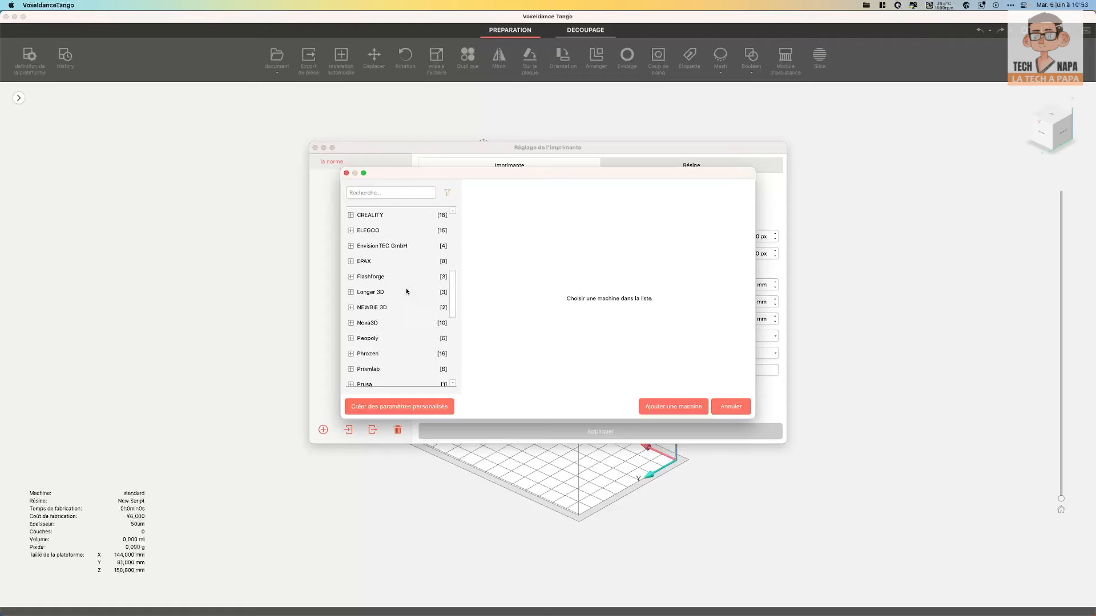
{"action": "left_click", "coordinate": [351, 230]}
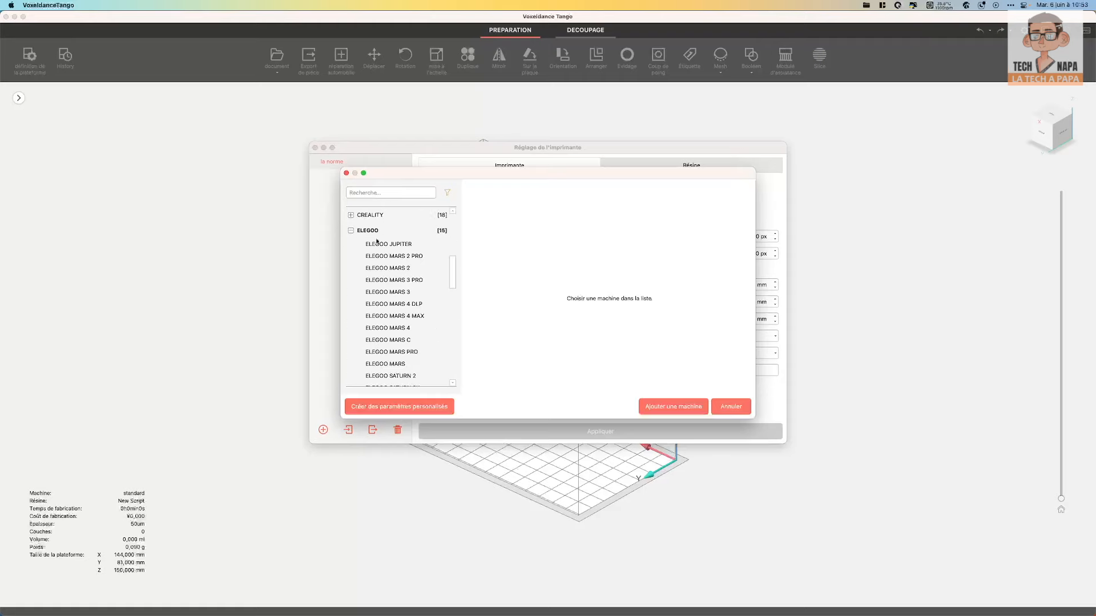
{"action": "scroll", "coordinate": [393, 264], "scroll_direction": "down", "scroll_amount": 2}
{"action": "left_click", "coordinate": [404, 333]}
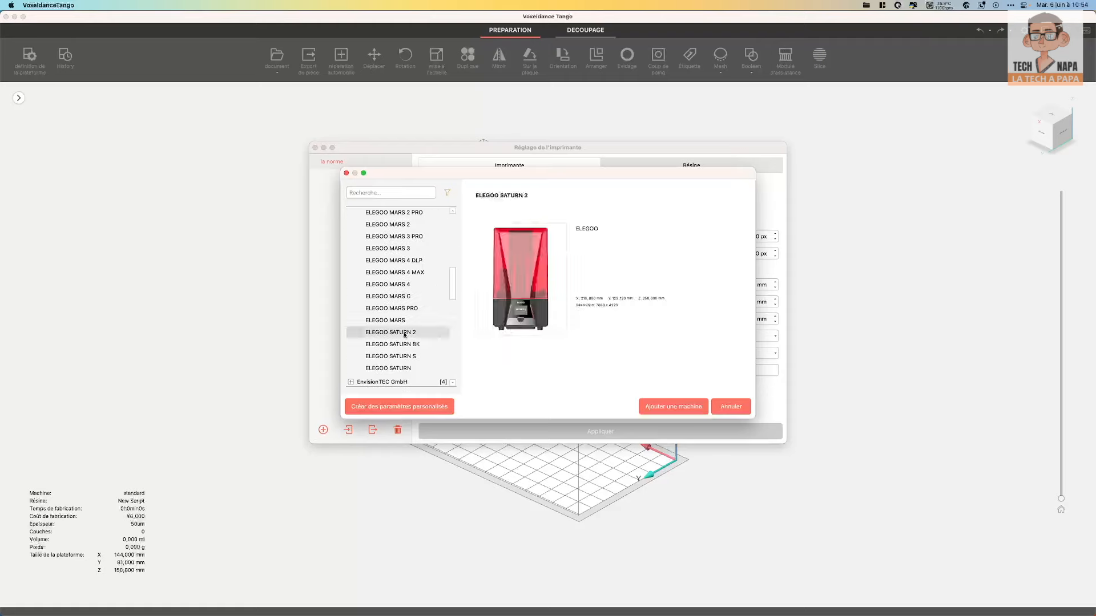
{"action": "left_click", "coordinate": [674, 407]}
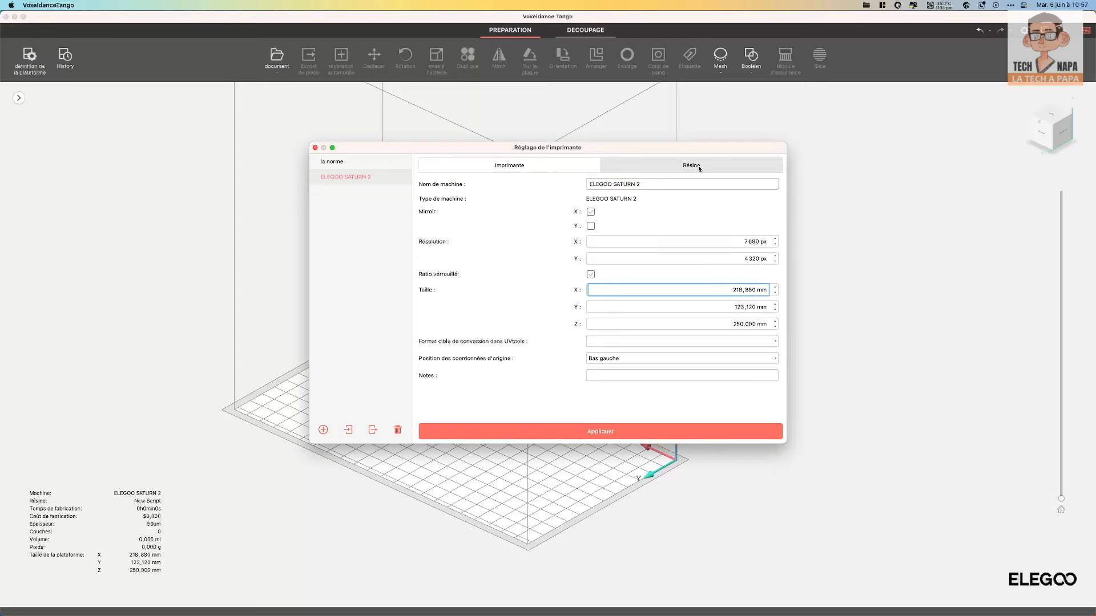
Browse the third-party resin scripts offered for the printer, then close the list without adding one
{"action": "left_click", "coordinate": [698, 167]}
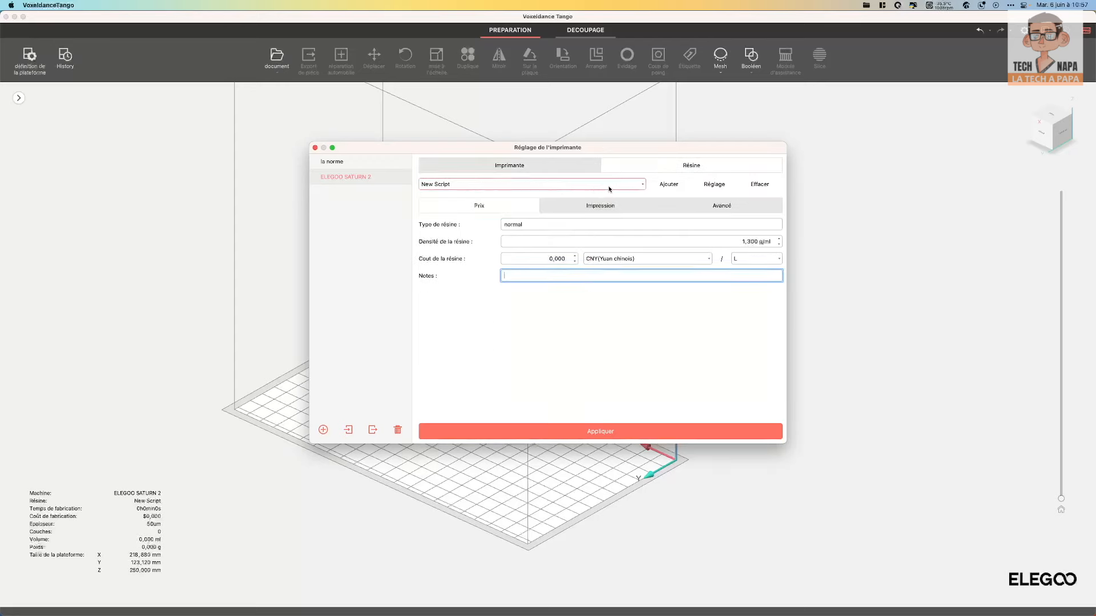
{"action": "left_click", "coordinate": [664, 185]}
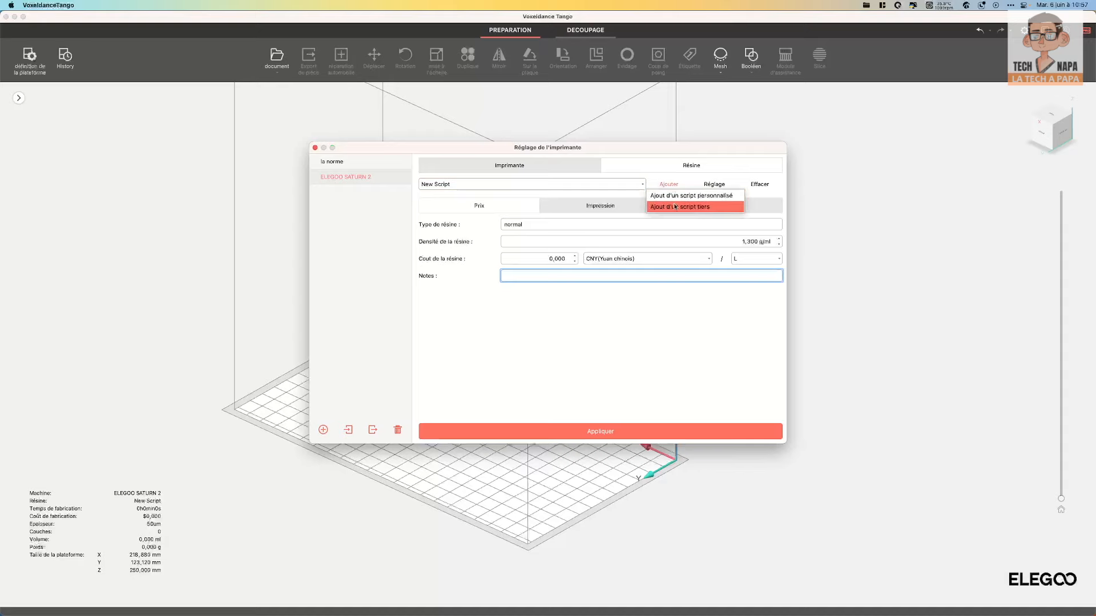
{"action": "left_click", "coordinate": [675, 207]}
{"action": "left_click", "coordinate": [342, 179]}
{"action": "left_click", "coordinate": [350, 281]}
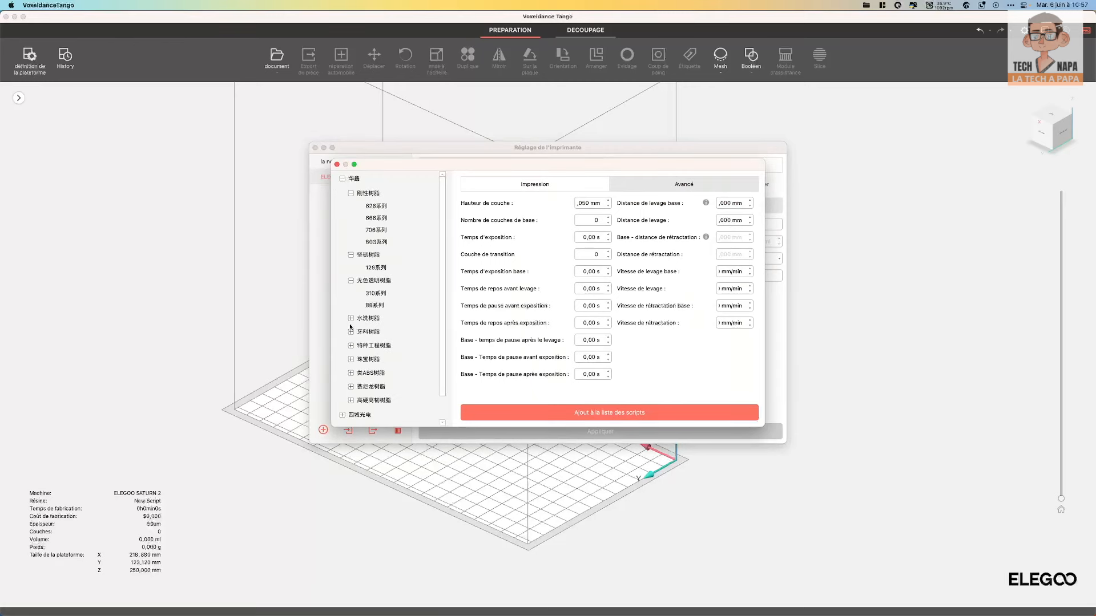
{"action": "scroll", "coordinate": [351, 327], "scroll_direction": "down", "scroll_amount": 2}
{"action": "left_click", "coordinate": [342, 387]}
{"action": "scroll", "coordinate": [353, 388], "scroll_direction": "down", "scroll_amount": 5}
{"action": "scroll", "coordinate": [350, 185], "scroll_direction": "up", "scroll_amount": 5}
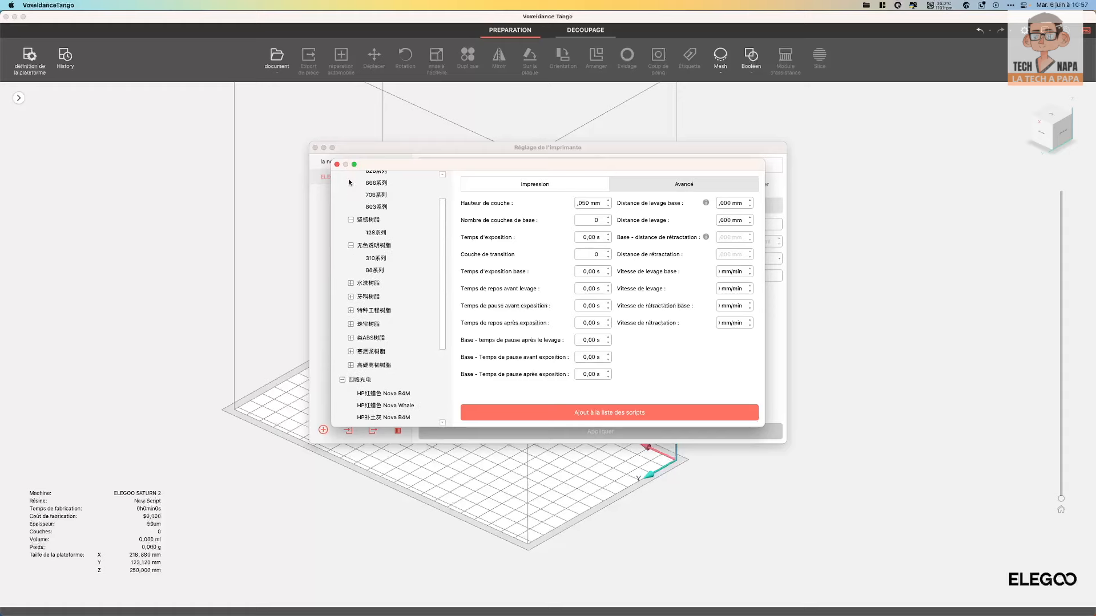
{"action": "left_click", "coordinate": [337, 165]}
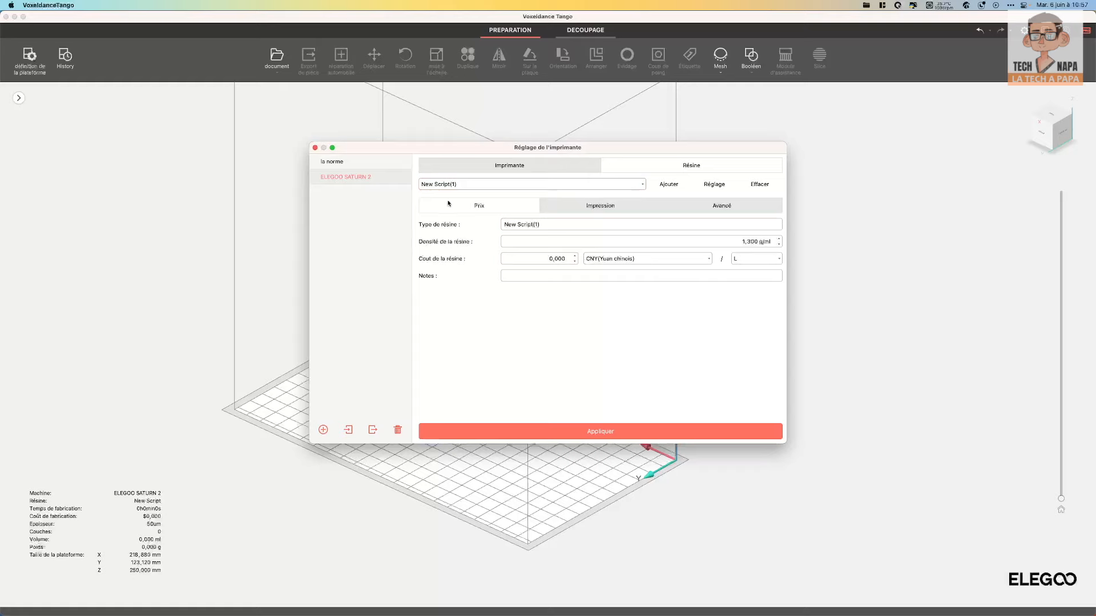
Rename the current resin script as Aceaddity Elite Series
{"action": "left_click", "coordinate": [574, 189]}
{"action": "left_click", "coordinate": [713, 184]}
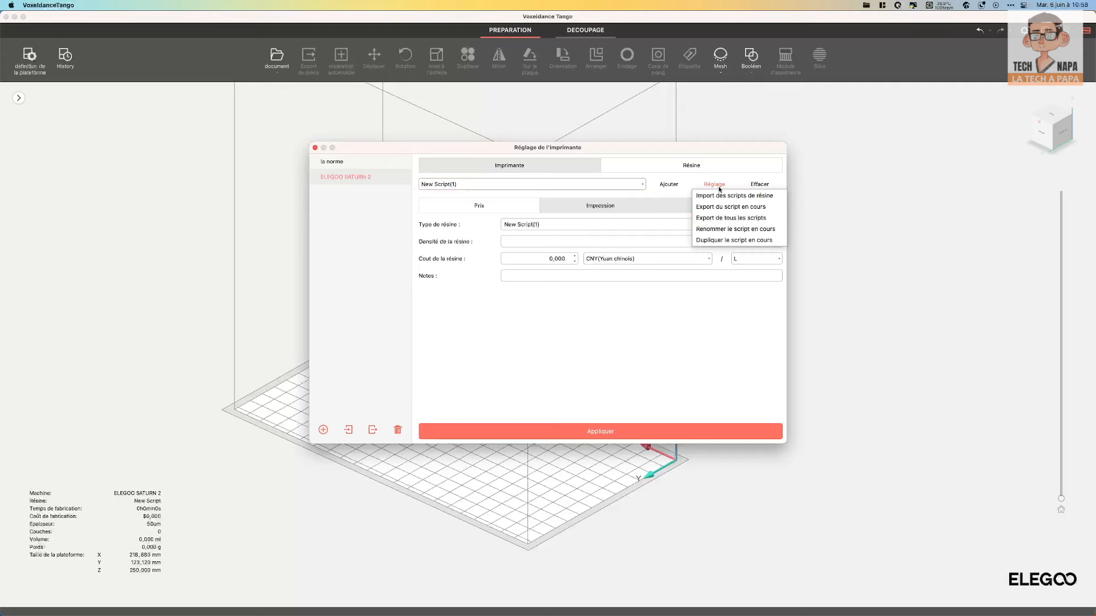
{"action": "left_click", "coordinate": [735, 229]}
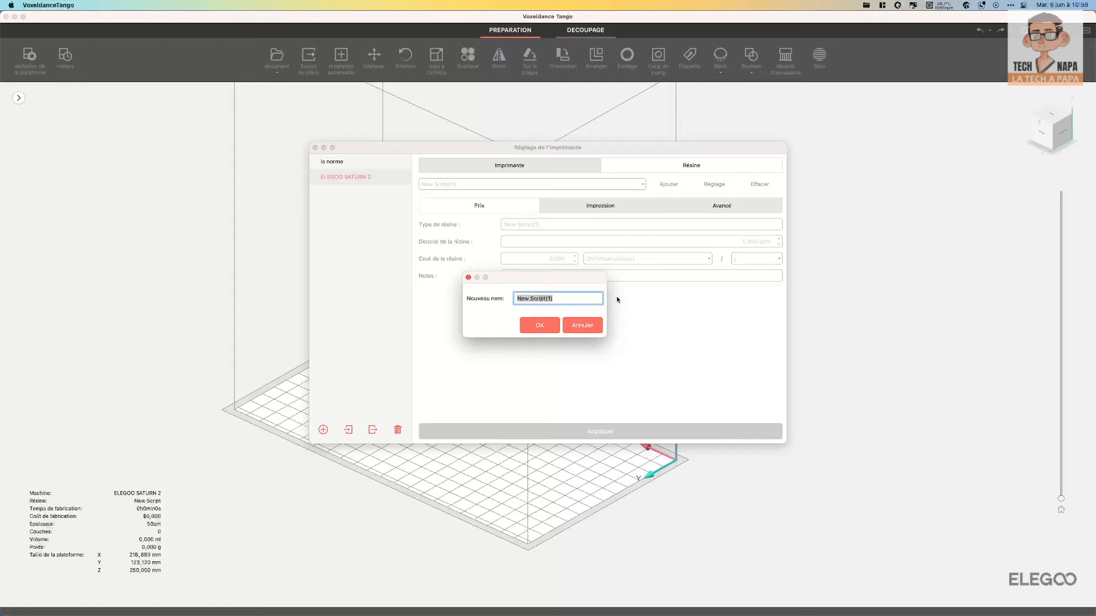
{"action": "type", "text": "Aced"}
{"action": "type", "text": "ddity"}
{"action": "type", "text": " E"}
{"action": "type", "text": "lite Series"}
{"action": "left_click", "coordinate": [539, 327]}
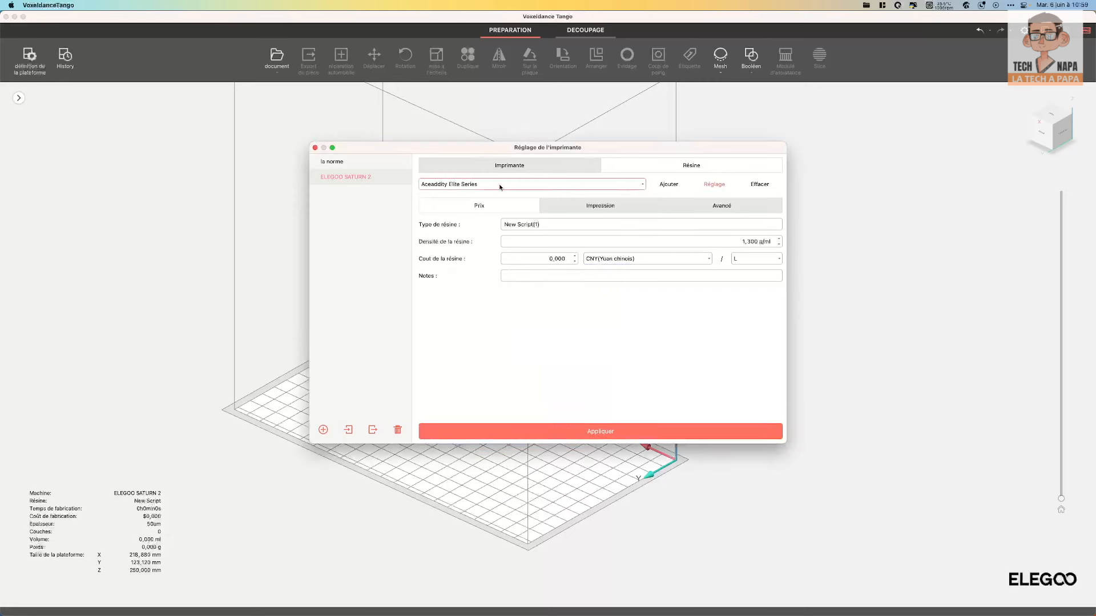
Set the resin type to 8K and its cost to 29 EUR per L, and apply the printer settings
{"action": "left_click_drag", "start_coordinate": [549, 225], "coordinate": [461, 228]}
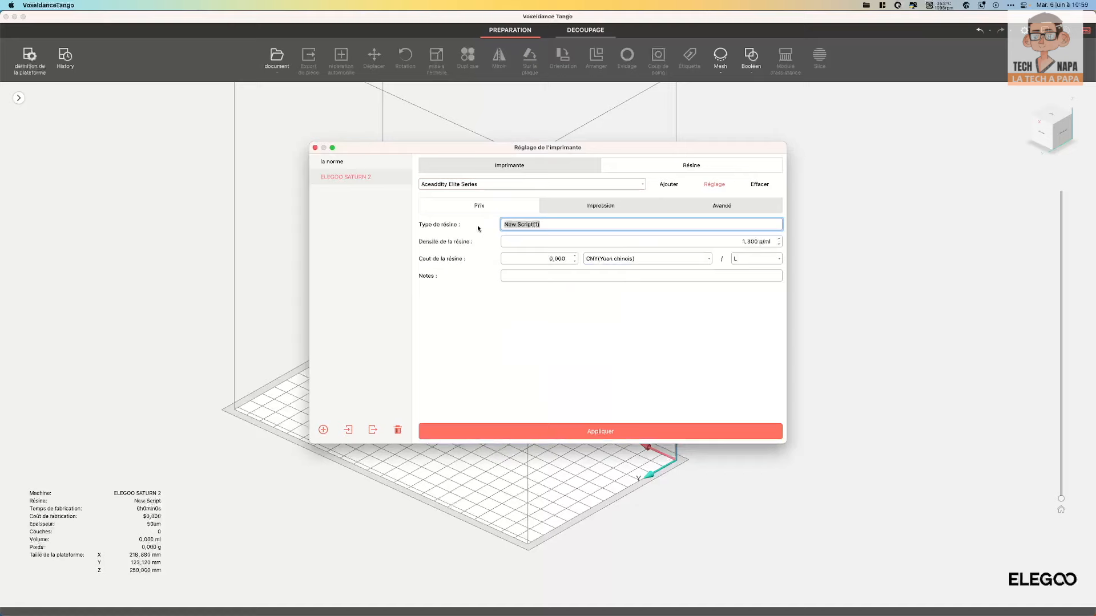
{"action": "type", "text": "8K"}
{"action": "key", "text": "Tab"}
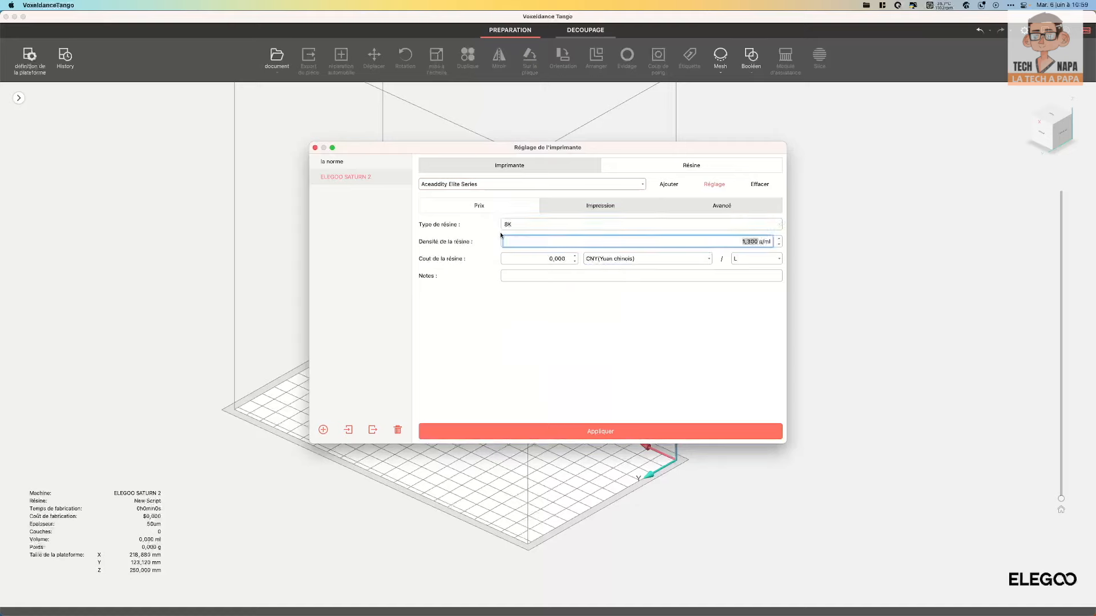
{"action": "key", "text": "Tab"}
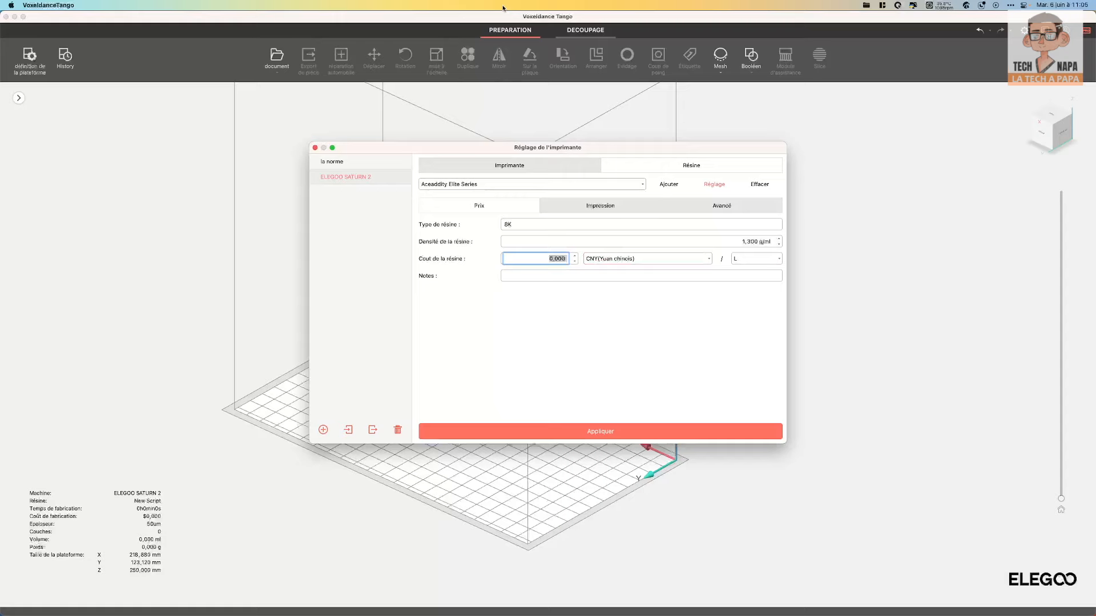
{"action": "type", "text": "29"}
{"action": "key", "text": "Tab"}
{"action": "left_click", "coordinate": [624, 258]}
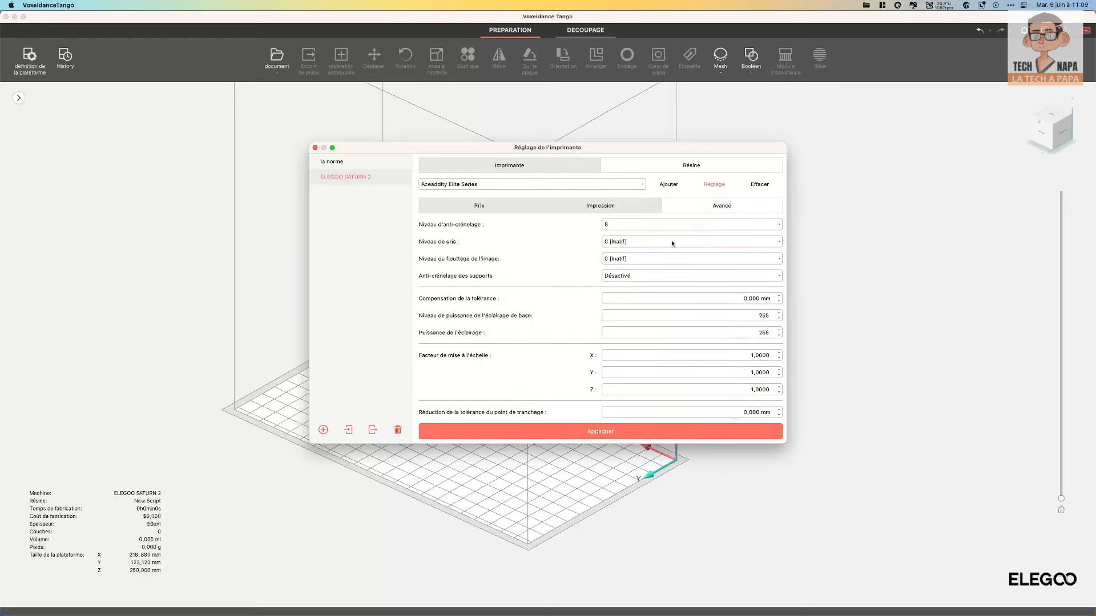
{"action": "left_click", "coordinate": [466, 204]}
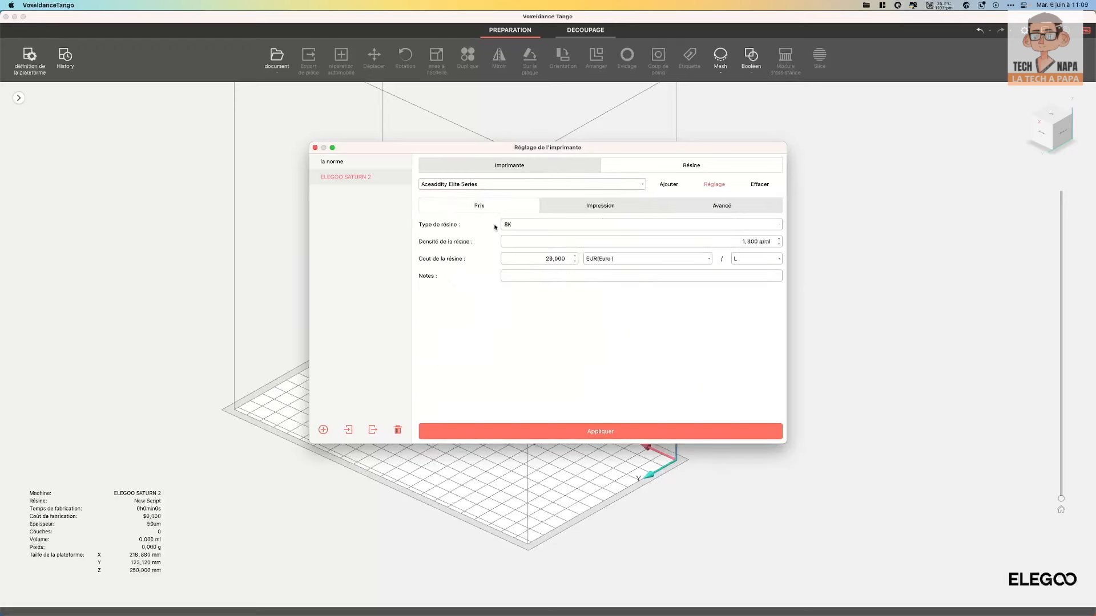
{"action": "left_click", "coordinate": [599, 432]}
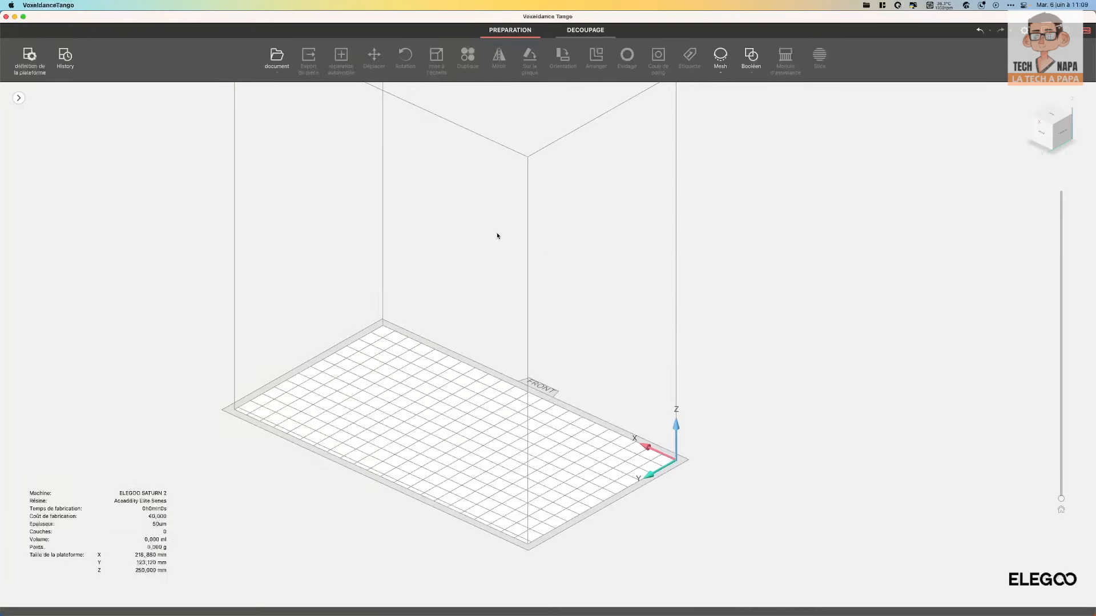
Open the file of the sculpted head with the tall headdress on the build platform
{"action": "left_click", "coordinate": [277, 57]}
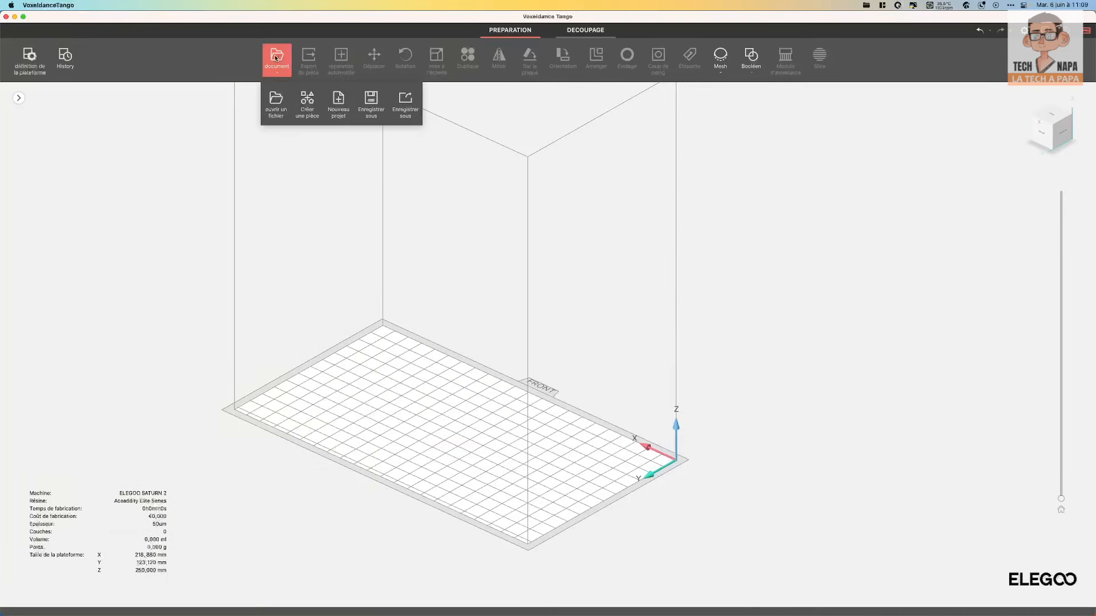
{"action": "left_click", "coordinate": [276, 103]}
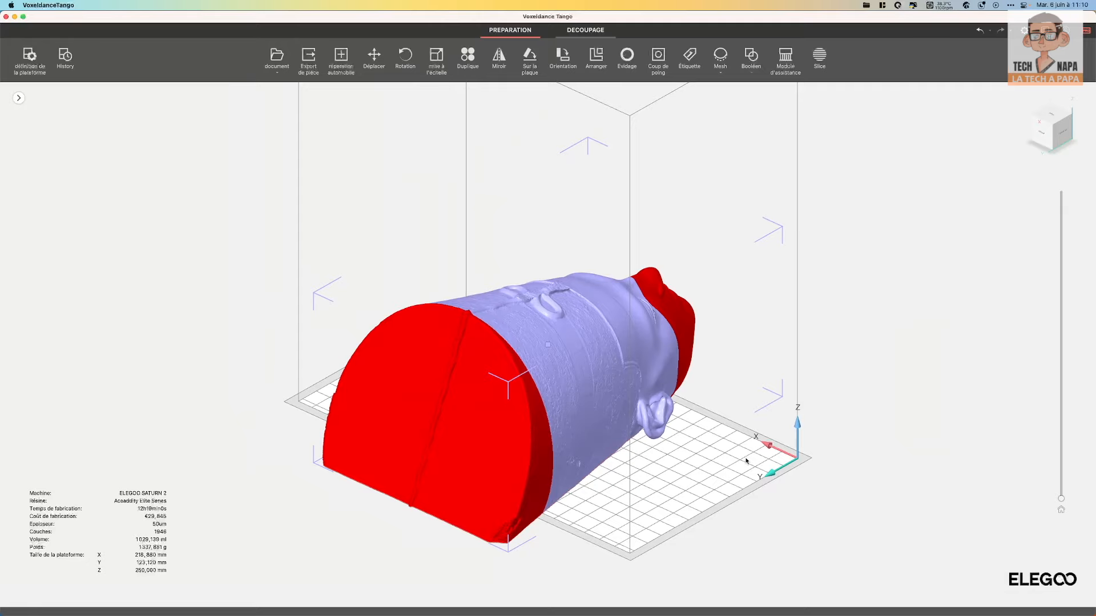
Rotate the head about the Z axis until its length runs along the platform's long side, and close the rotation settings
{"action": "scroll", "coordinate": [746, 457], "scroll_direction": "down", "scroll_amount": 5}
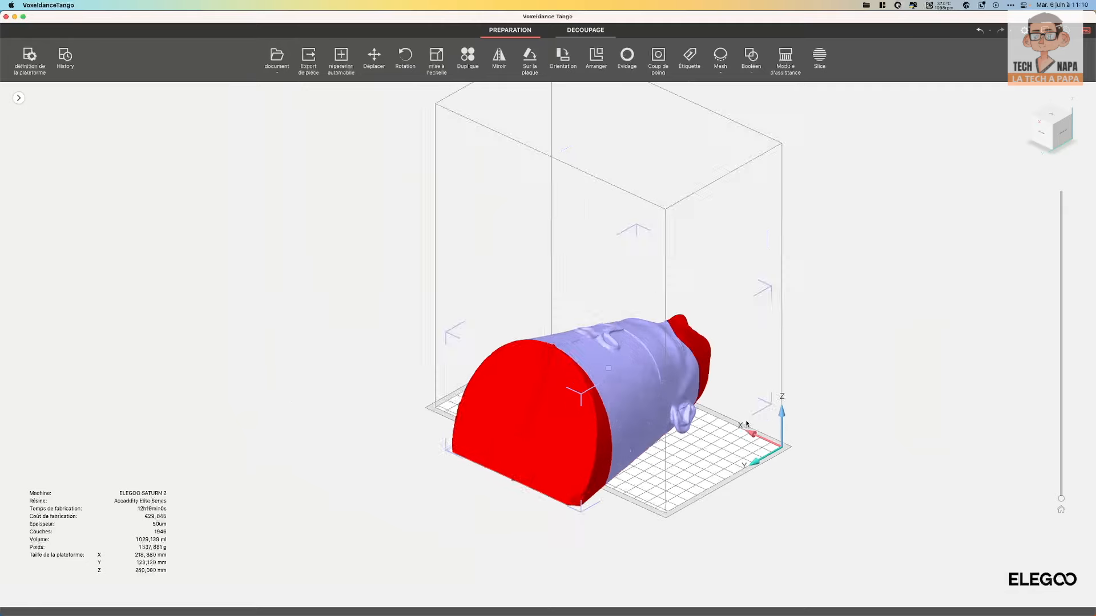
{"action": "right_click_drag", "start_coordinate": [767, 514], "coordinate": [745, 535]}
{"action": "left_click", "coordinate": [406, 55]}
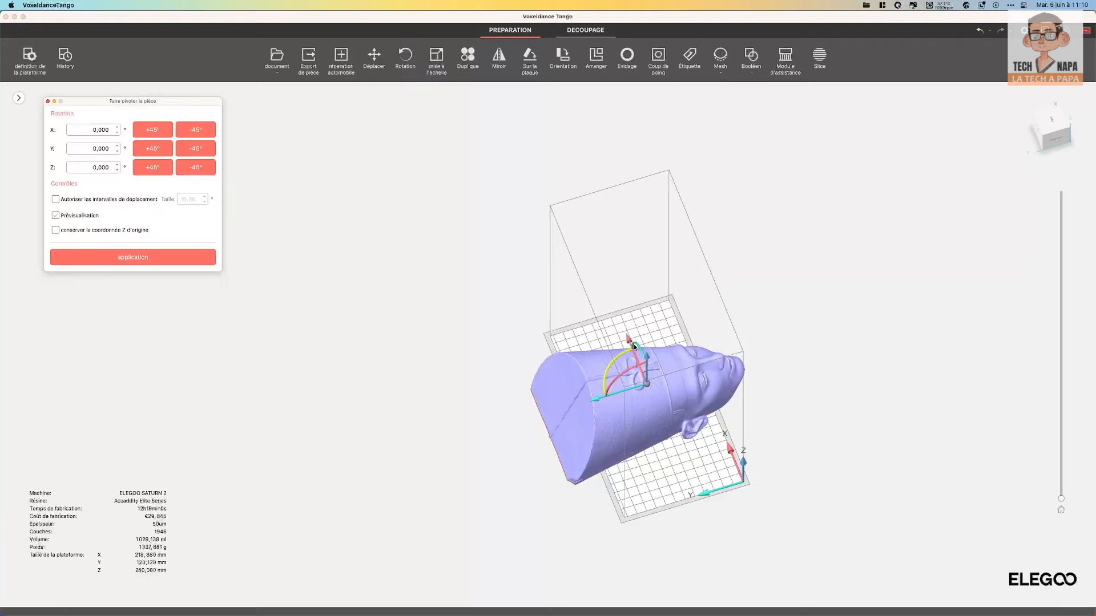
{"action": "right_click_drag", "start_coordinate": [635, 351], "coordinate": [649, 364]}
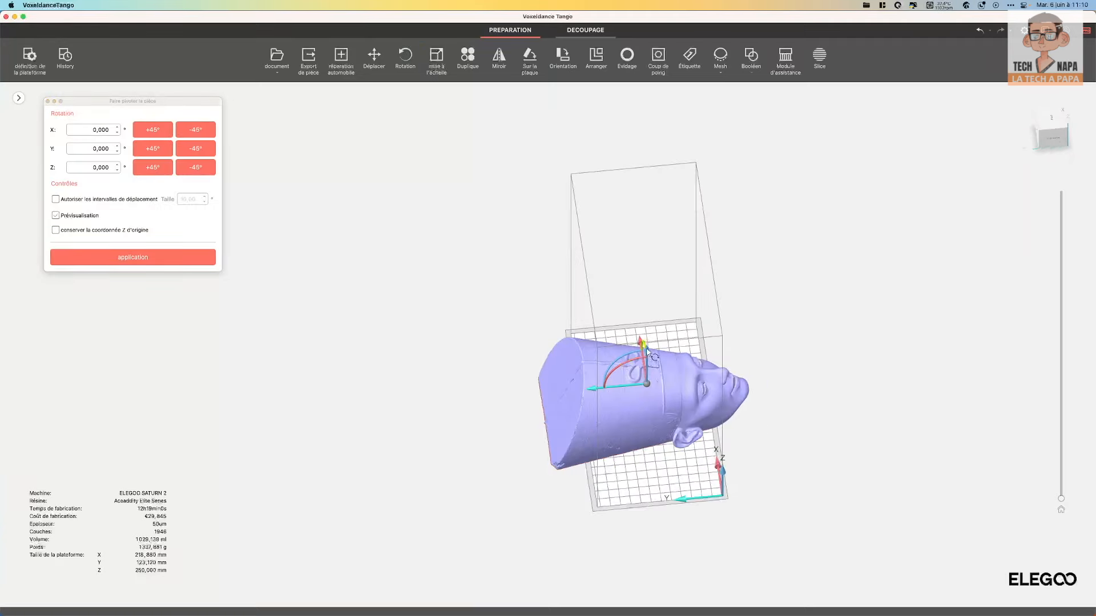
{"action": "left_click_drag", "start_coordinate": [623, 357], "coordinate": [681, 359]}
{"action": "right_click_drag", "start_coordinate": [562, 470], "coordinate": [459, 463]}
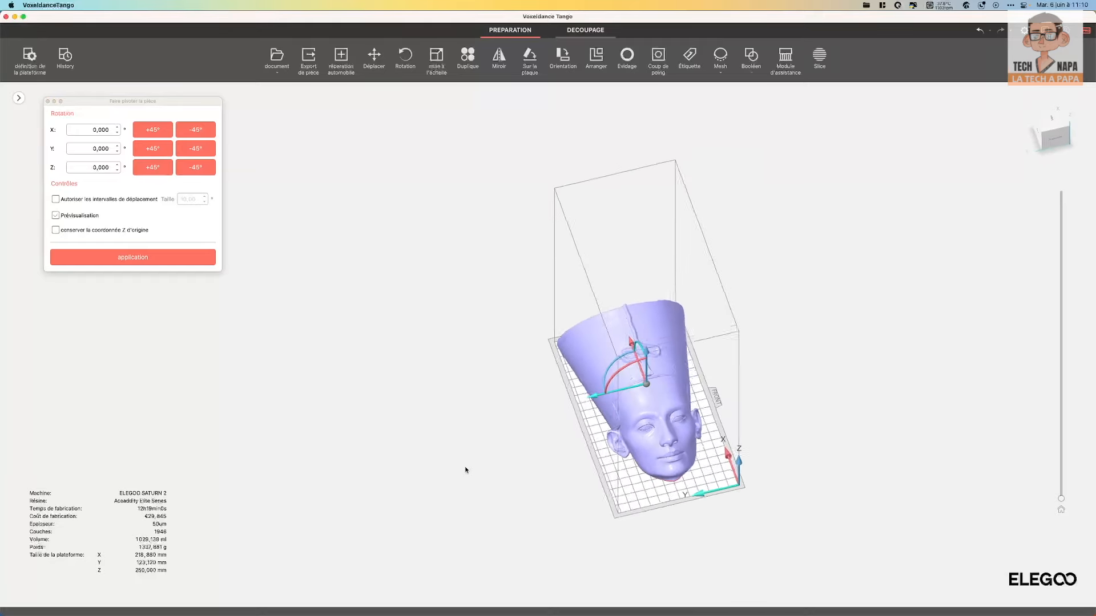
{"action": "left_click", "coordinate": [108, 256]}
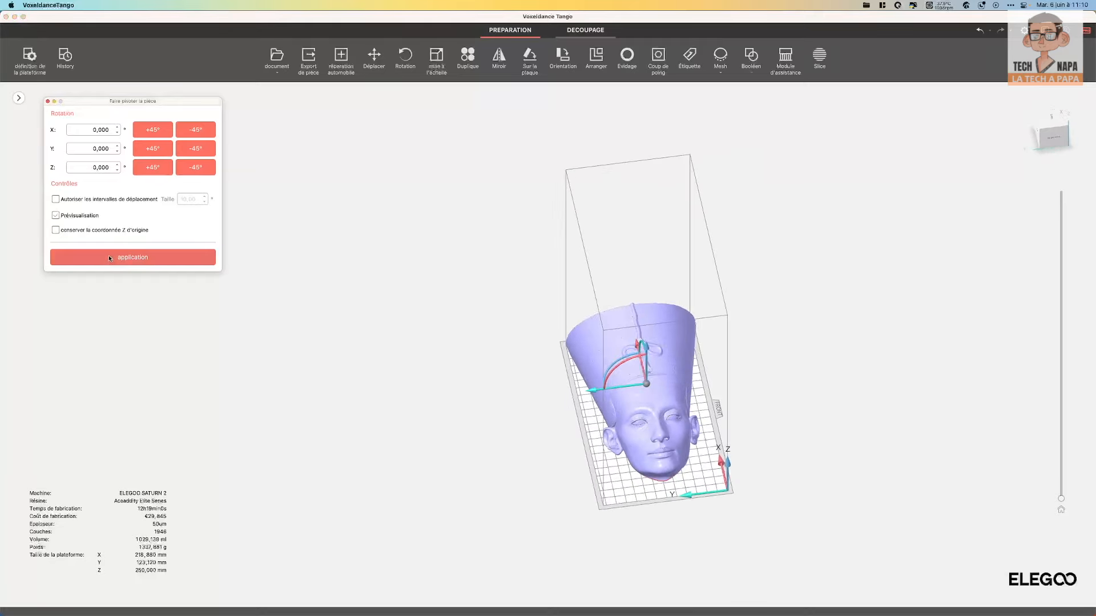
{"action": "left_click", "coordinate": [48, 102]}
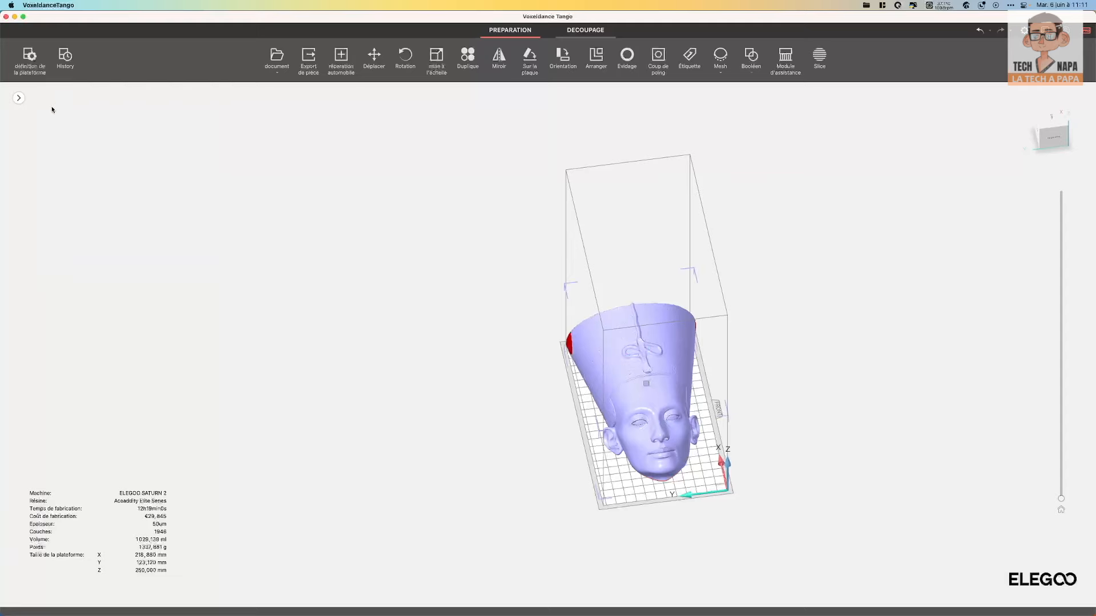
Scale the head model to fit the printer's build volume
{"action": "left_click", "coordinate": [441, 57]}
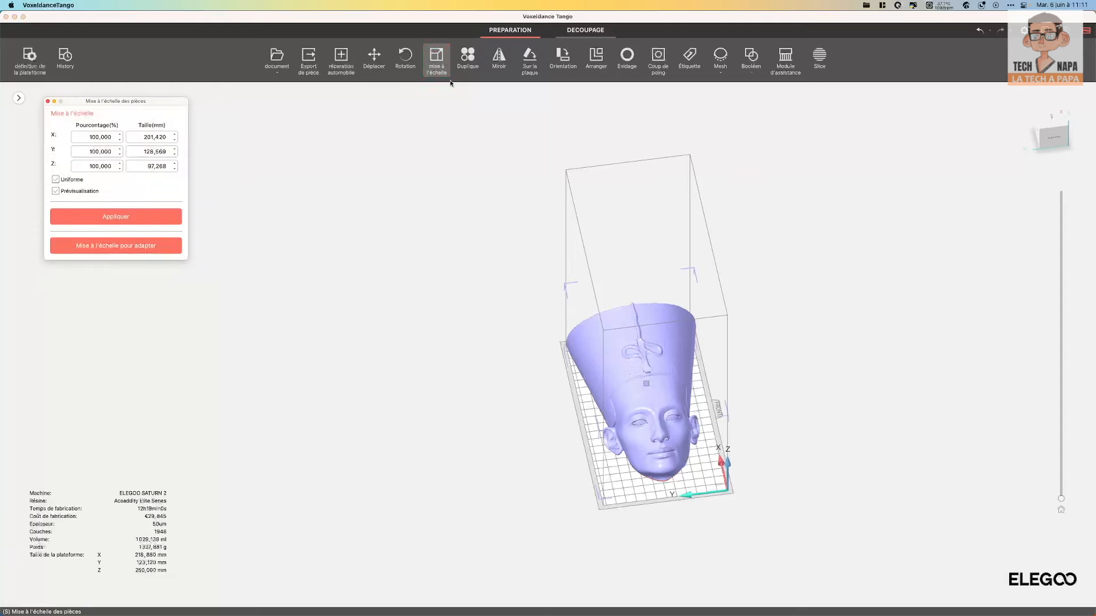
{"action": "left_click", "coordinate": [118, 248]}
{"action": "left_click_drag", "start_coordinate": [467, 382], "coordinate": [596, 468]}
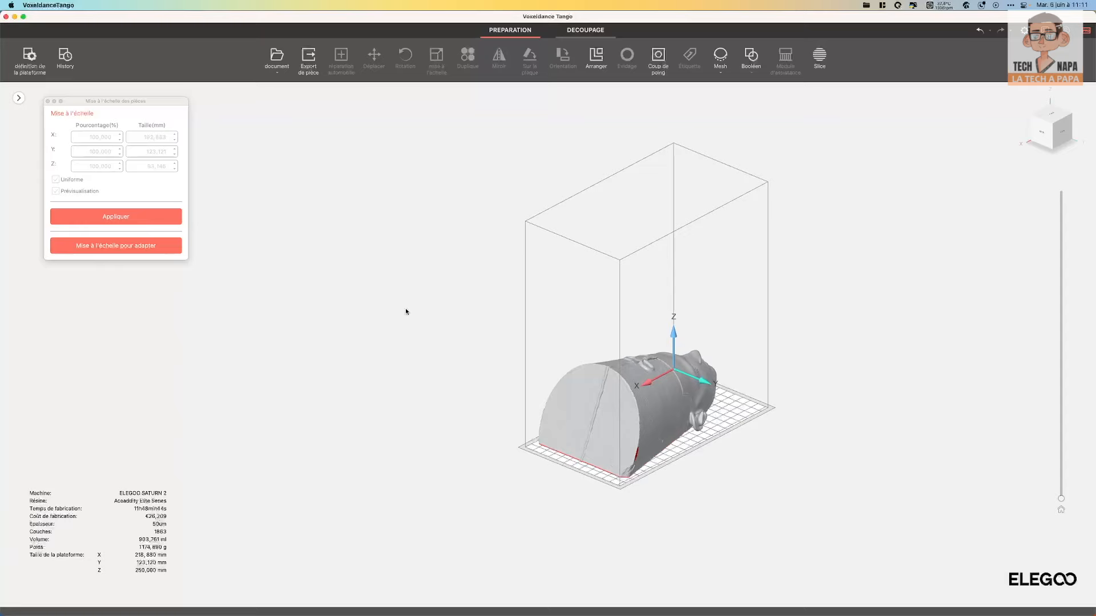
Select the head model, open its move settings and examine how it lies within the build platform
{"action": "left_click", "coordinate": [623, 379]}
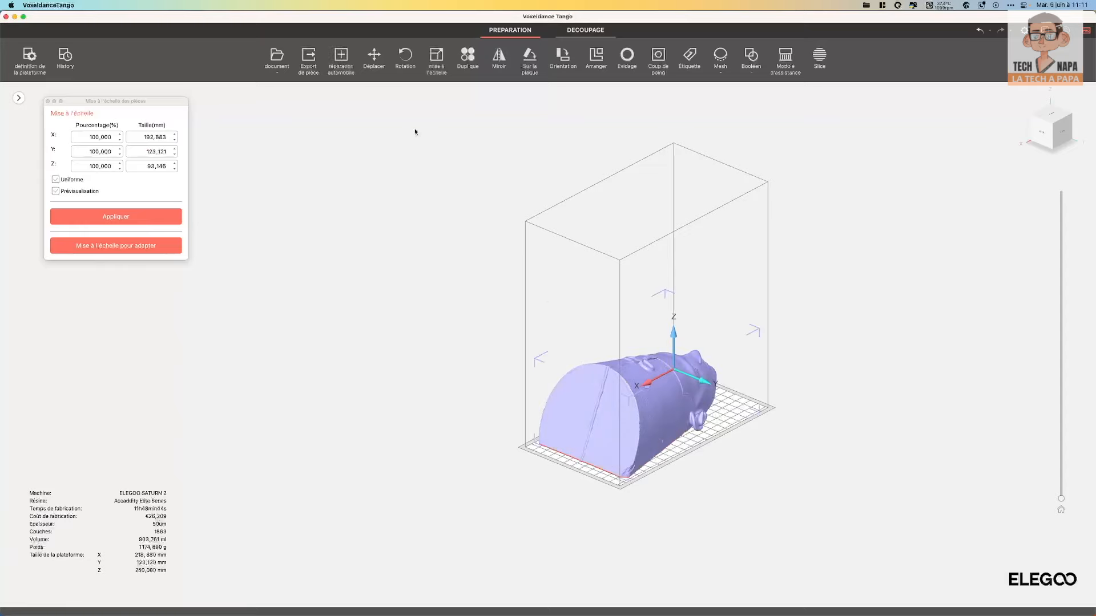
{"action": "left_click", "coordinate": [374, 55]}
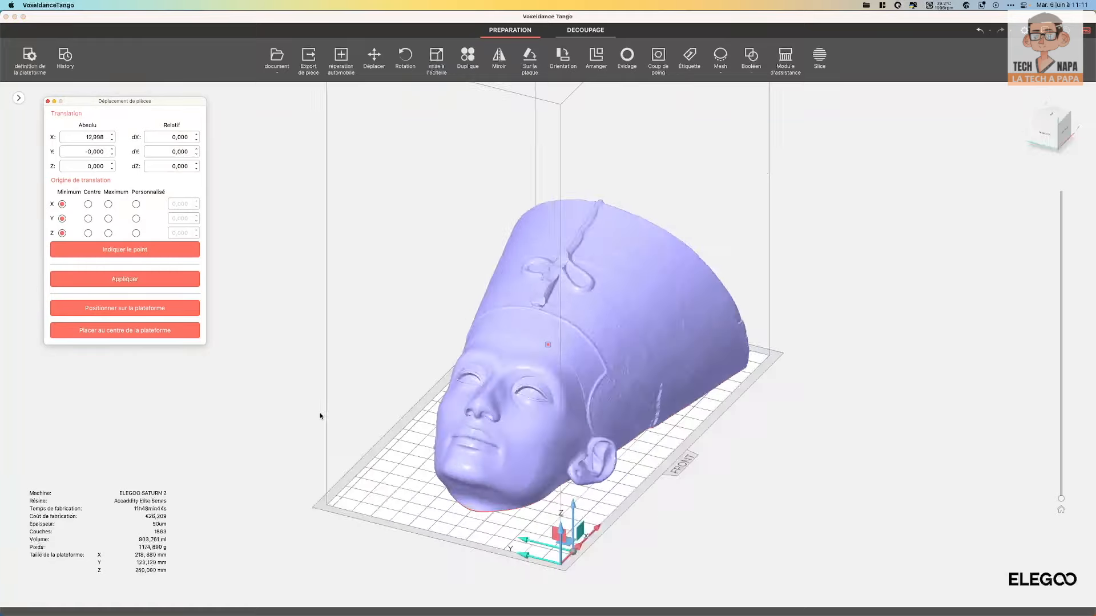
{"action": "right_click_drag", "start_coordinate": [320, 412], "coordinate": [166, 415]}
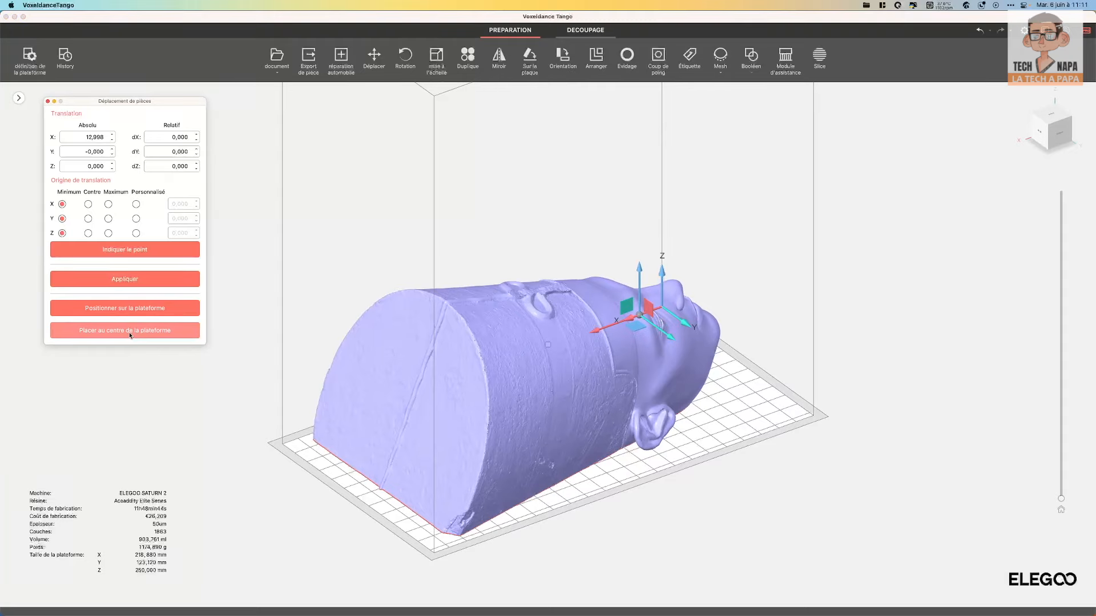
{"action": "right_click_drag", "start_coordinate": [174, 387], "coordinate": [595, 316]}
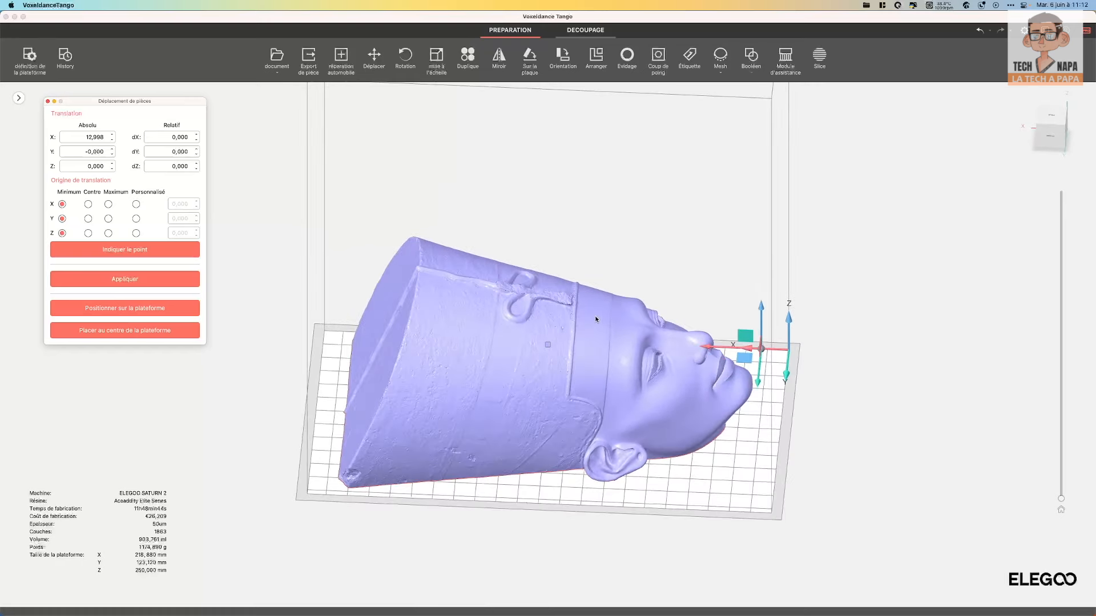
Rotate the head model so it stands tilted on its chin with the headdress raised toward the top of the build volume
{"action": "left_click", "coordinate": [405, 59]}
{"action": "left_click_drag", "start_coordinate": [525, 316], "coordinate": [551, 317]}
{"action": "right_click_drag", "start_coordinate": [227, 418], "coordinate": [152, 391]}
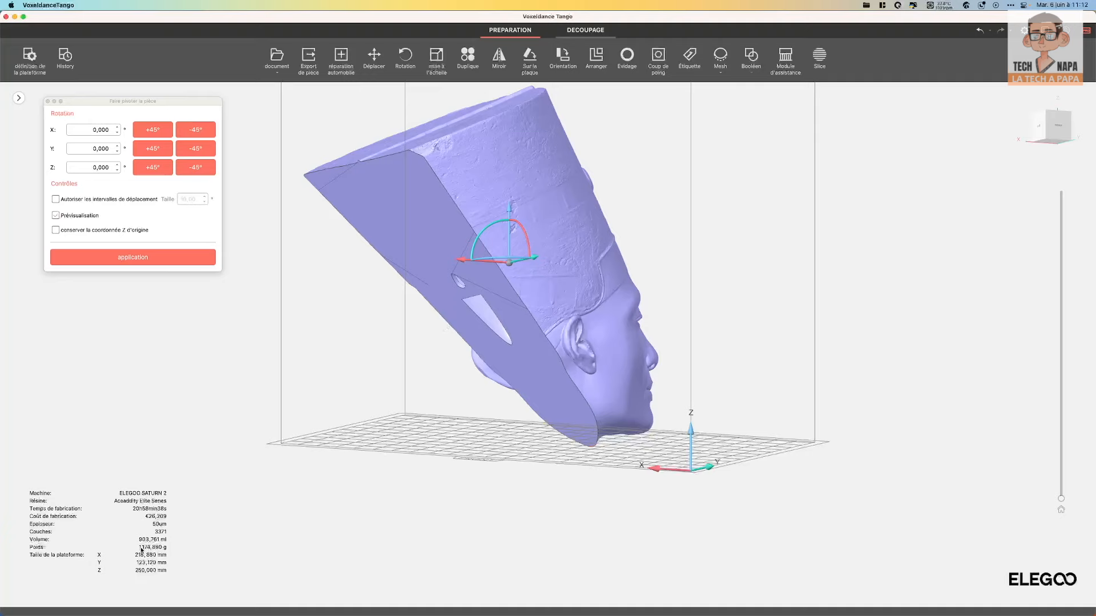
{"action": "right_click_drag", "start_coordinate": [369, 528], "coordinate": [416, 497]}
{"action": "right_click_drag", "start_coordinate": [298, 554], "coordinate": [315, 530]}
Check the head model for mesh defects with the automatic repair tool, and close it
{"action": "left_click", "coordinate": [344, 64]}
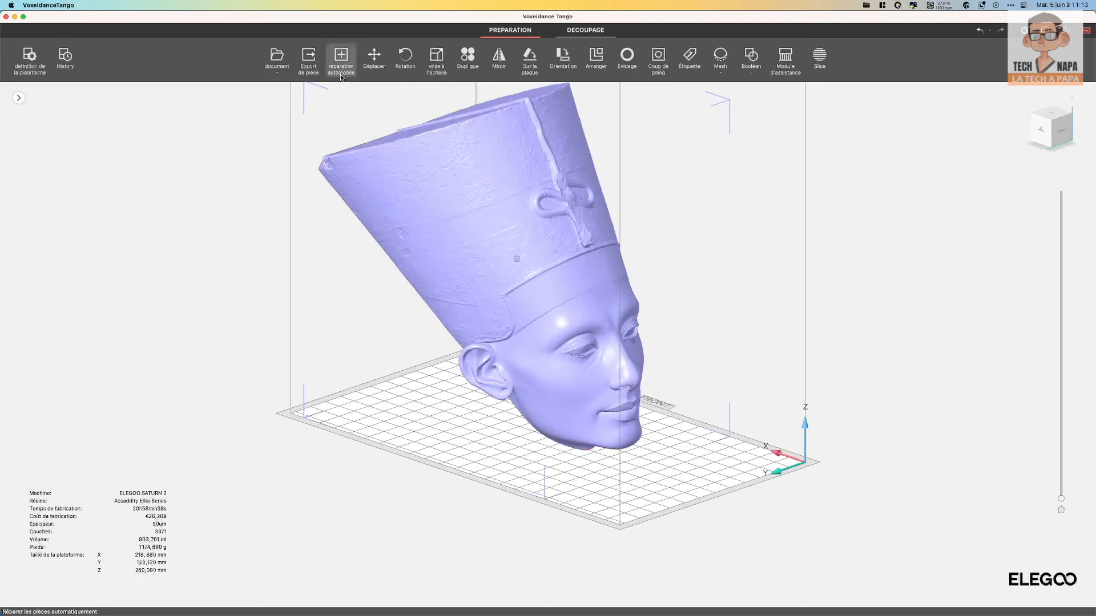
{"action": "left_click", "coordinate": [341, 63]}
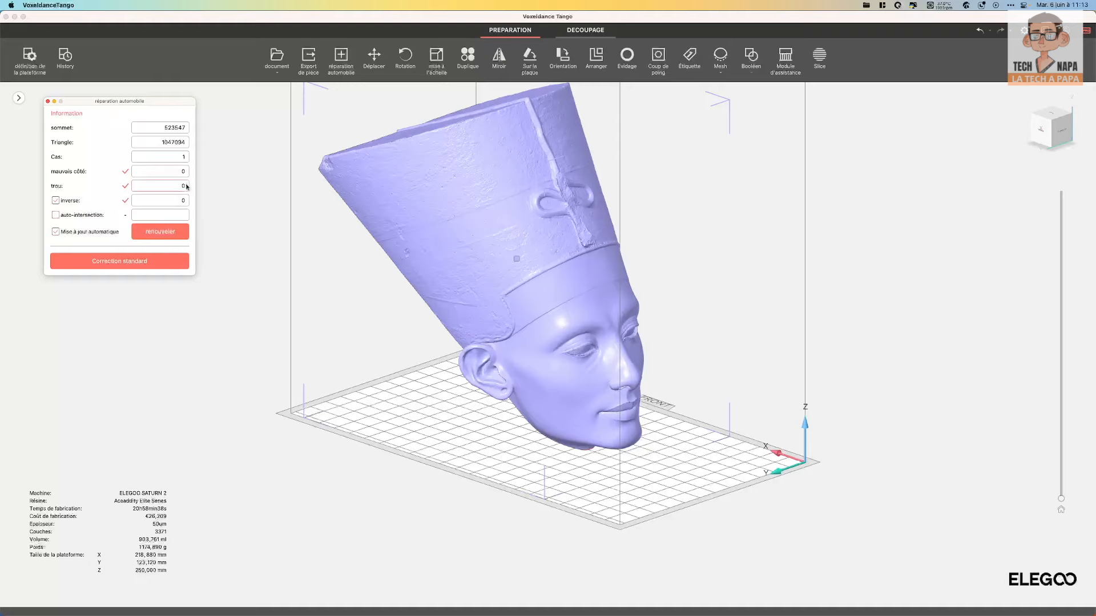
{"action": "left_click", "coordinate": [48, 102]}
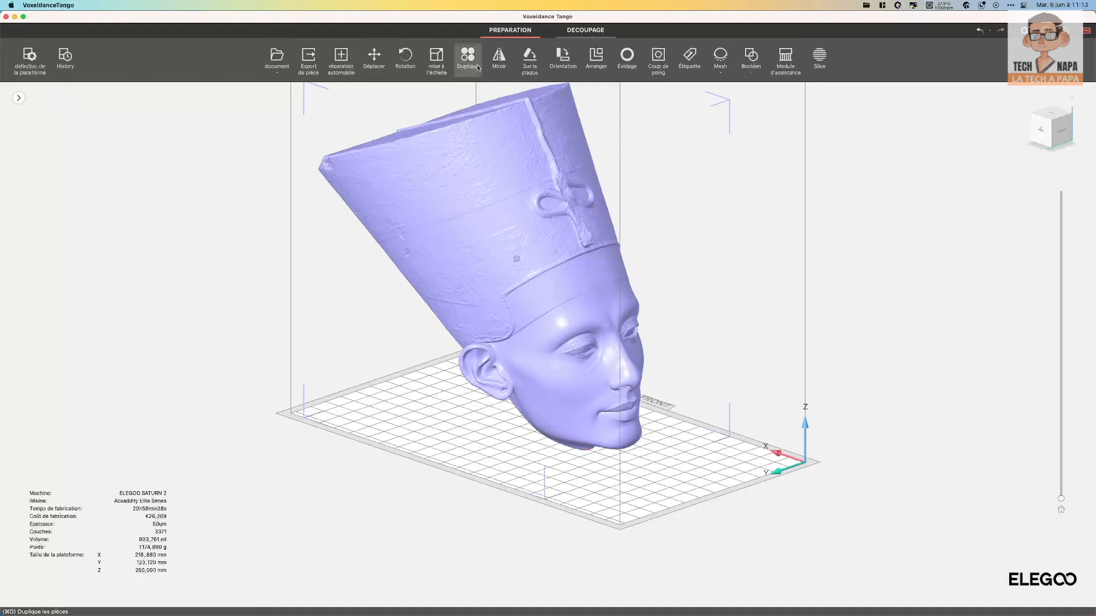
Hollow the head inward with a 5 mm wall and an FCC infill structure, using a smaller structure size and radius
{"action": "left_click", "coordinate": [627, 57]}
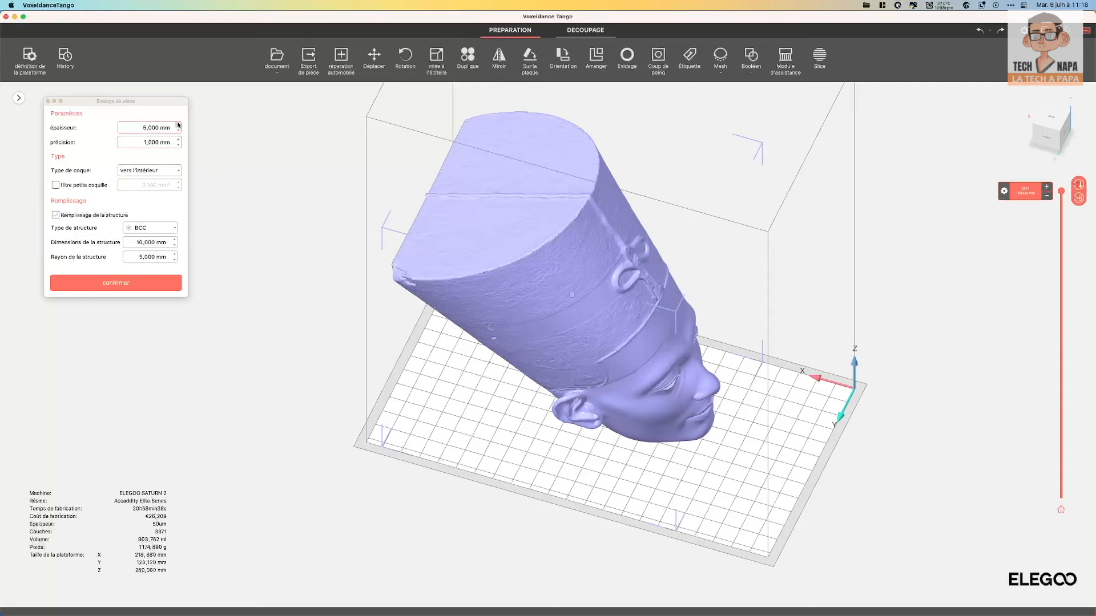
{"action": "left_click", "coordinate": [143, 228]}
{"action": "left_click", "coordinate": [148, 242]}
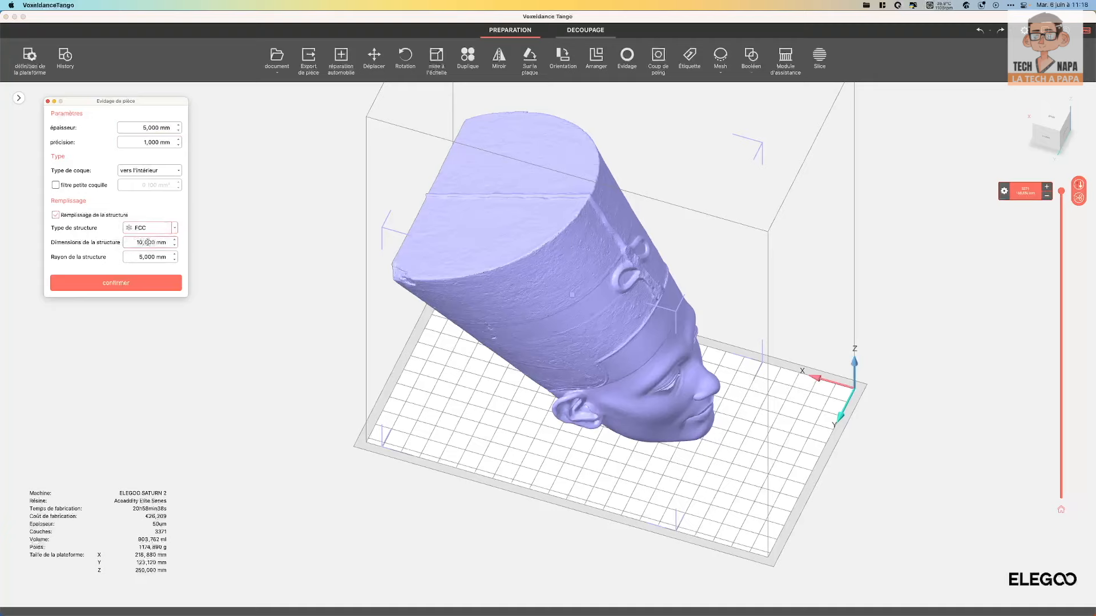
{"action": "type", "text": "7"}
{"action": "left_click", "coordinate": [174, 246]}
{"action": "left_click", "coordinate": [175, 260]}
{"action": "left_click", "coordinate": [175, 260]}
{"action": "left_click", "coordinate": [175, 244]}
{"action": "left_click", "coordinate": [131, 285]}
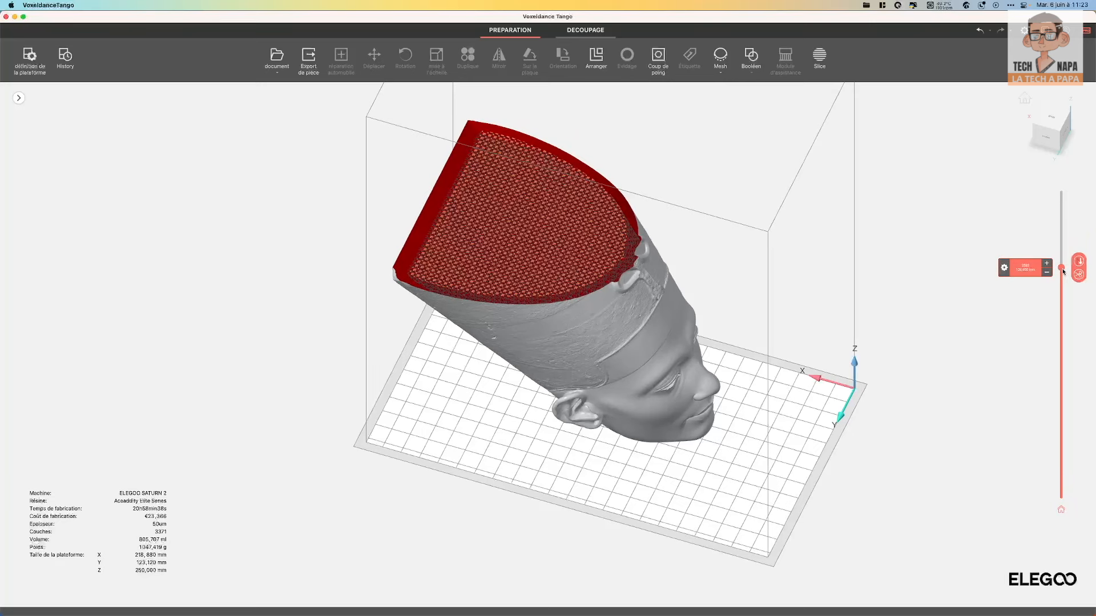
Inspect the infill lattice up close in the cross-section, lowering the section plane through the headdress
{"action": "scroll", "coordinate": [541, 243], "scroll_direction": "up", "scroll_amount": 5}
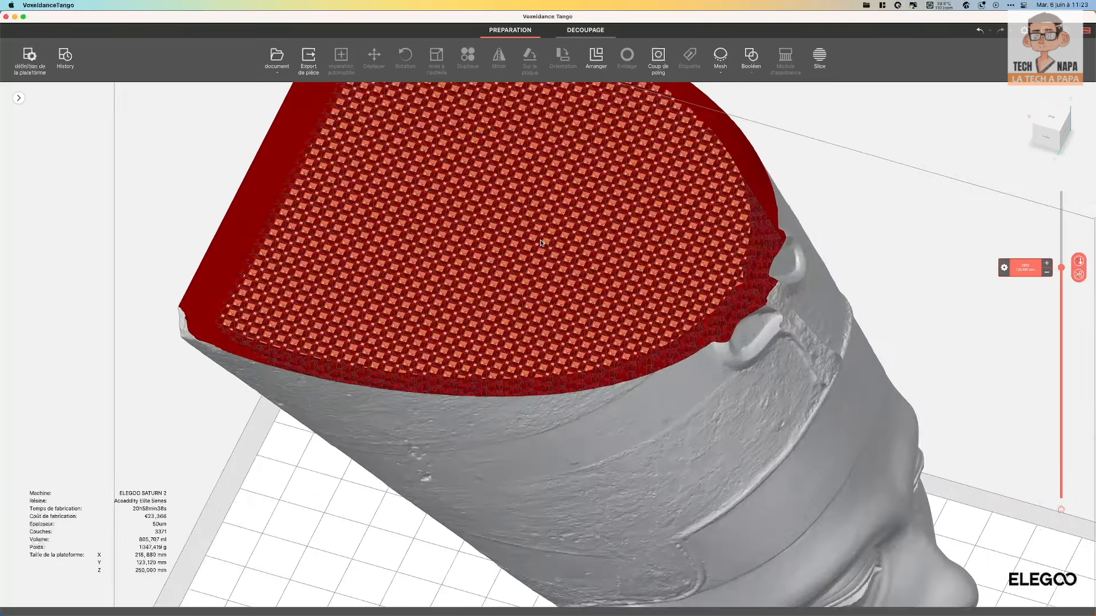
{"action": "scroll", "coordinate": [541, 243], "scroll_direction": "up", "scroll_amount": 5}
{"action": "scroll", "coordinate": [542, 244], "scroll_direction": "down", "scroll_amount": 6}
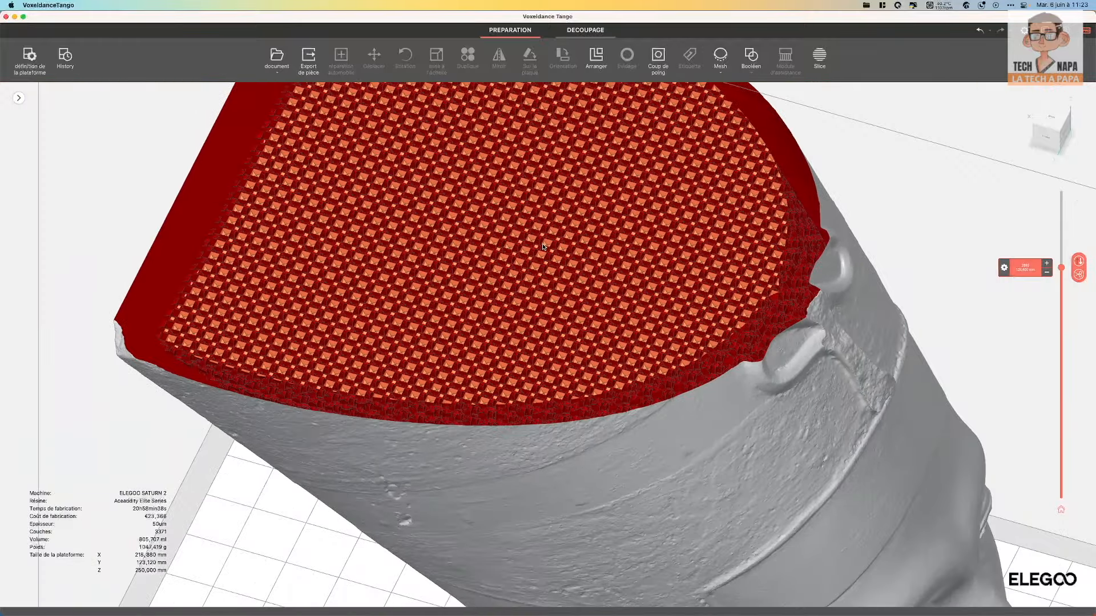
{"action": "left_click_drag", "start_coordinate": [1063, 271], "coordinate": [1062, 312]}
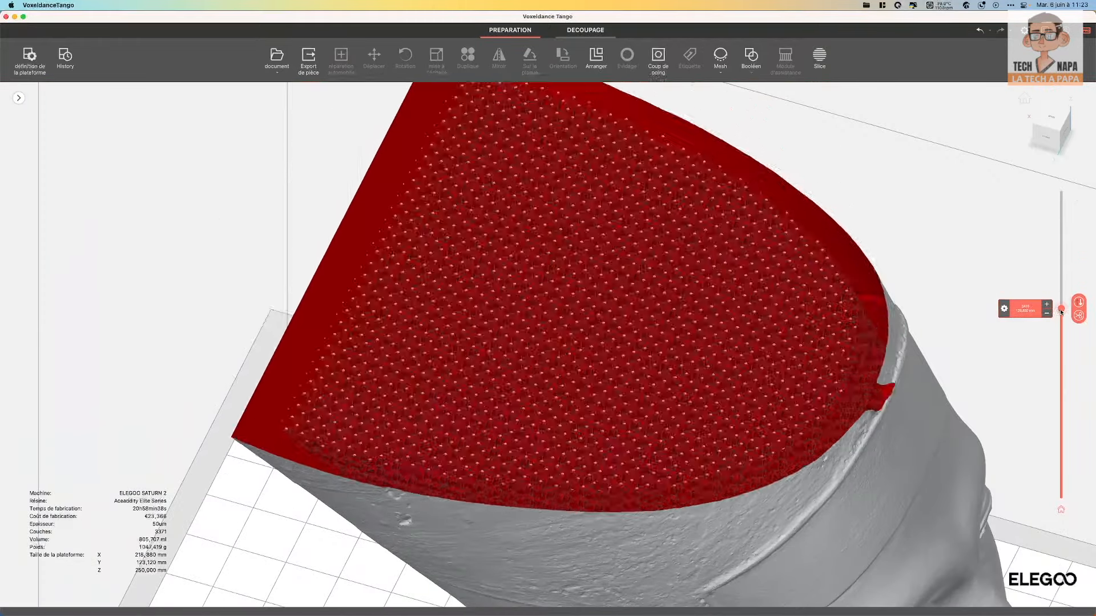
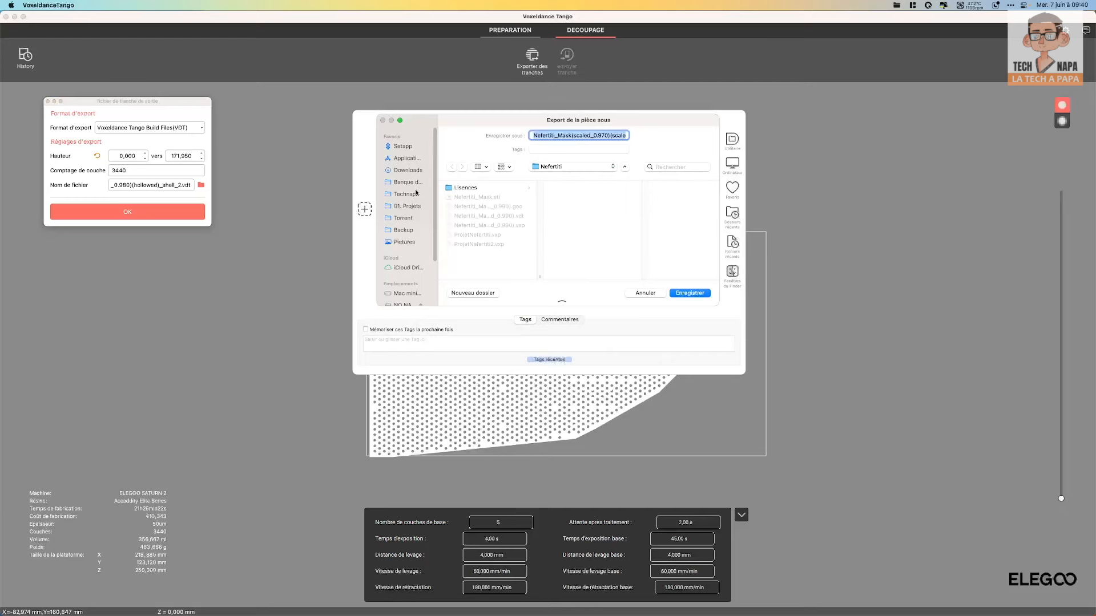
Export the slices as a Voxeldance Tango Build File (VDT) in the Nefertiti folder
{"action": "left_click", "coordinate": [681, 293]}
{"action": "left_click", "coordinate": [130, 213]}
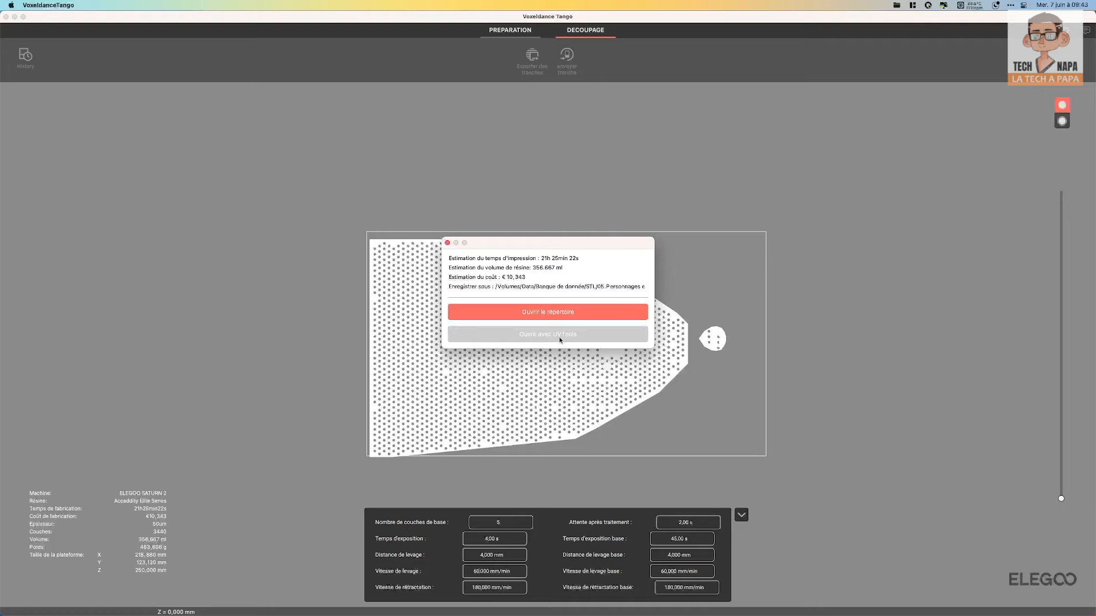
Switch to UVtools and open Nefertiti_Mask(scaled_0.970)(scaled_0.980)(hollowed)_shell_2.vdt from the Nefertiti folder
{"action": "key", "text": "super+Tab"}
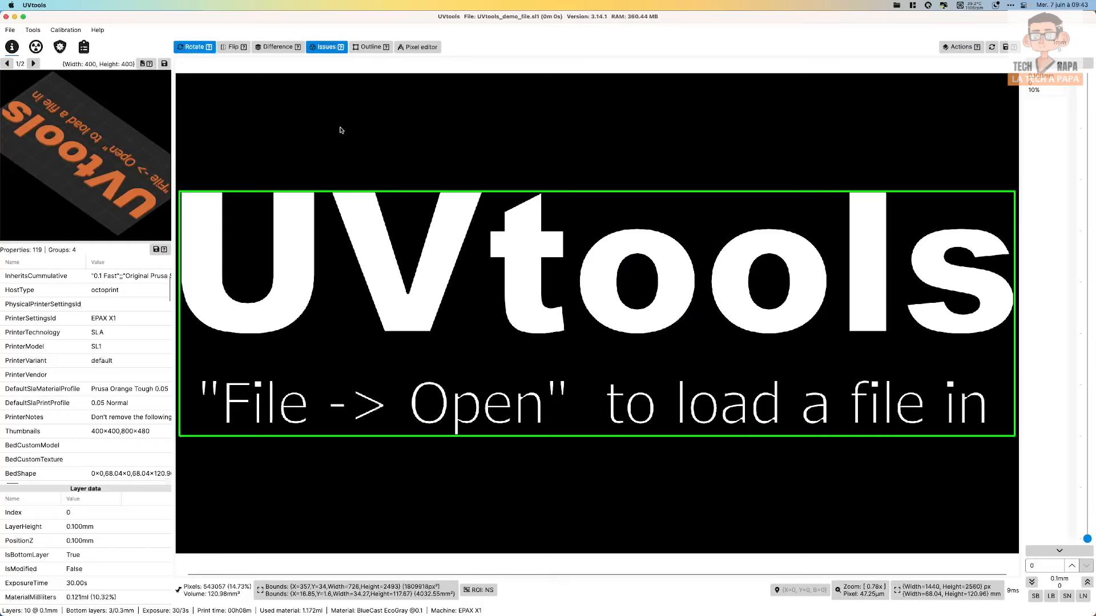
{"action": "left_click", "coordinate": [11, 36]}
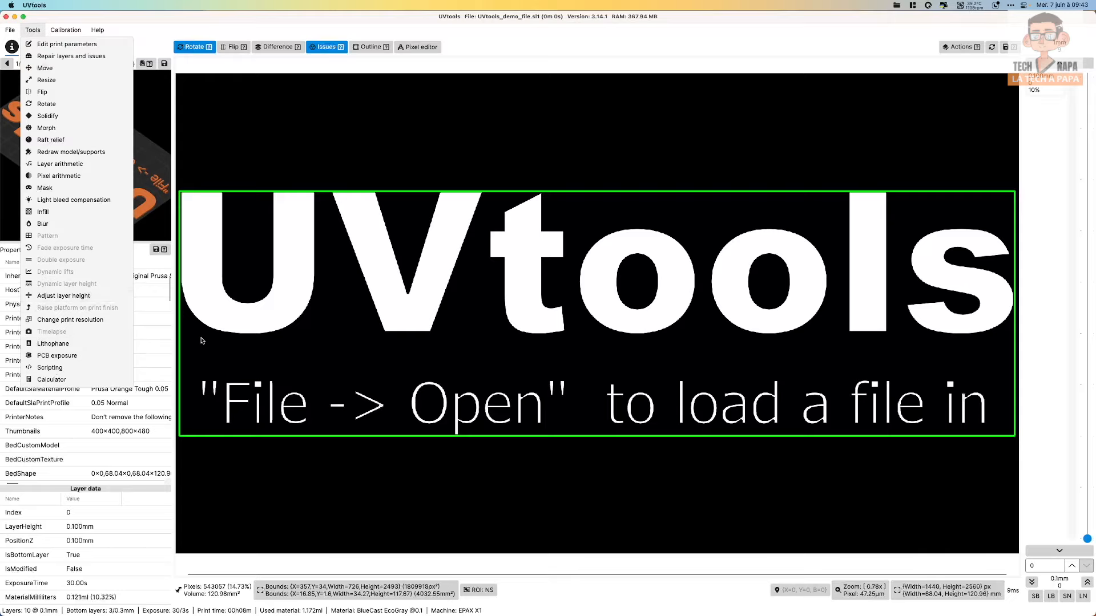
{"action": "left_click", "coordinate": [495, 60]}
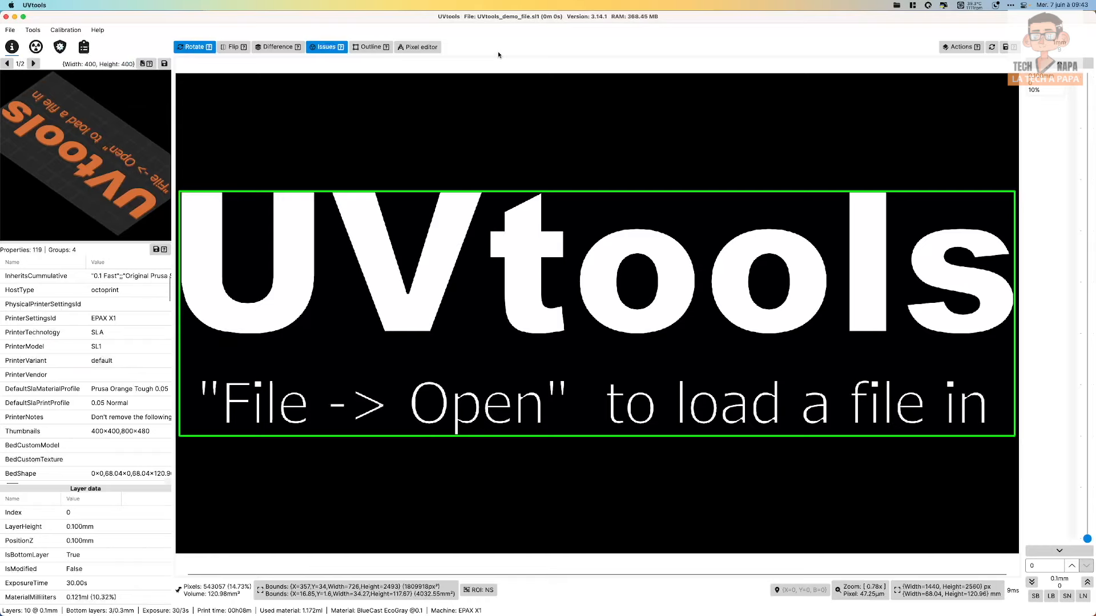
{"action": "left_click", "coordinate": [10, 30]}
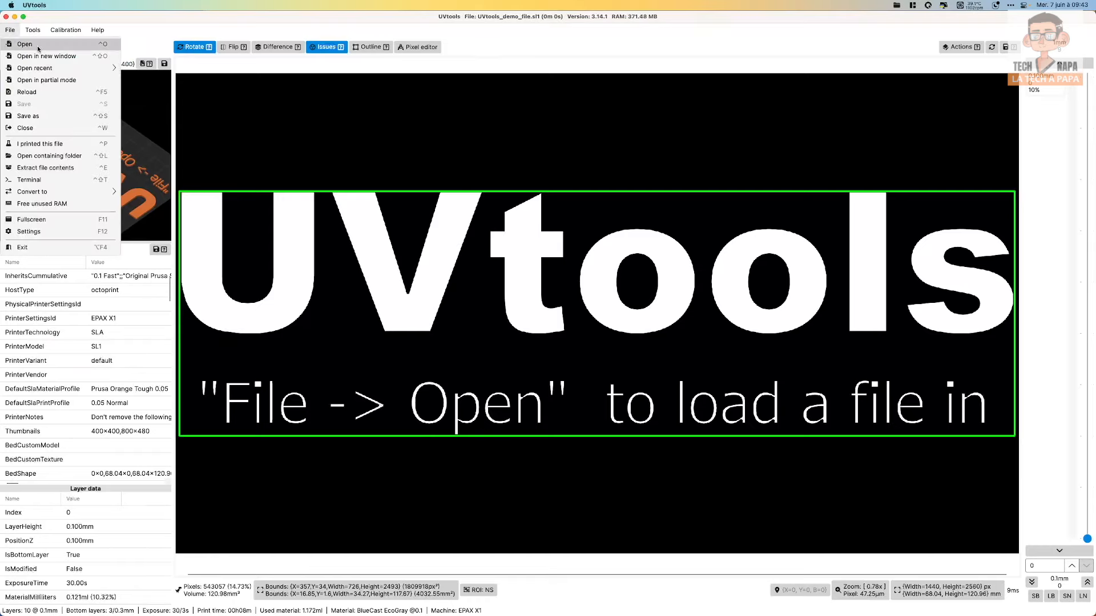
{"action": "left_click", "coordinate": [23, 43]}
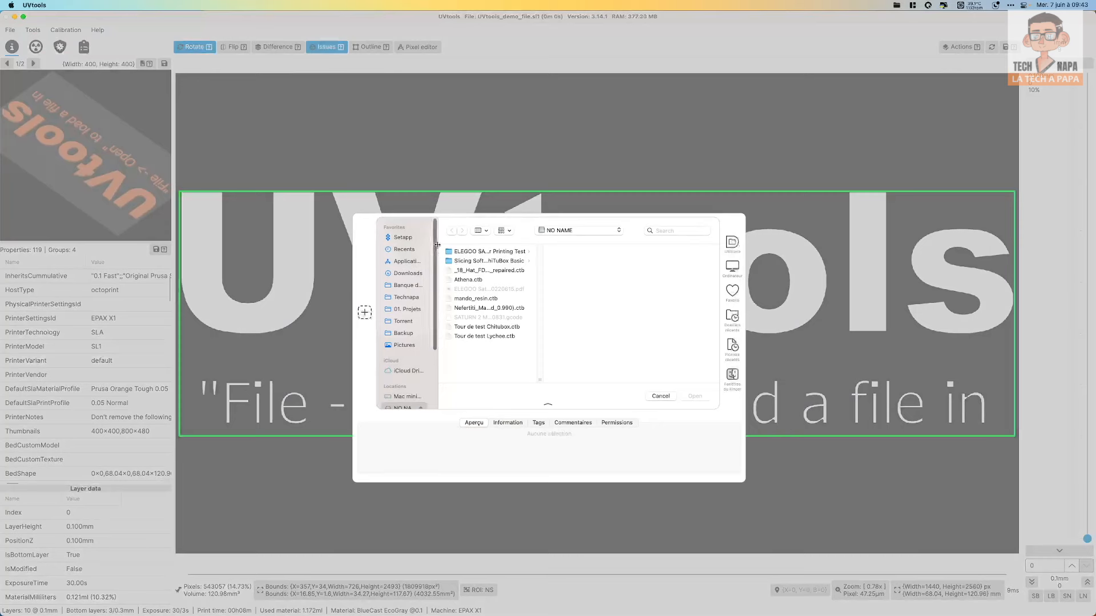
{"action": "left_click", "coordinate": [734, 320]}
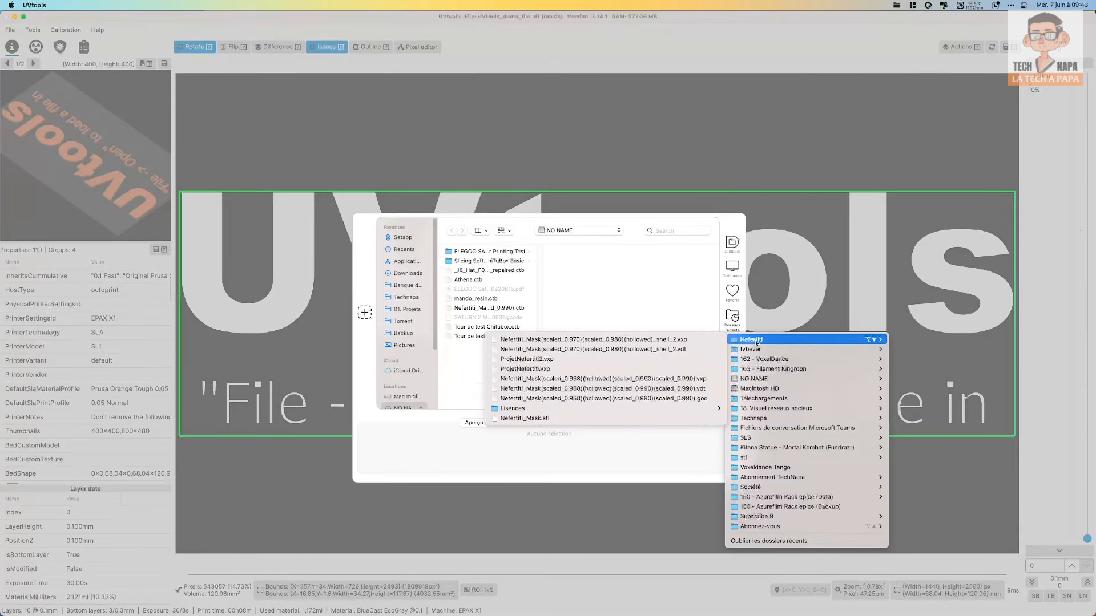
{"action": "left_click", "coordinate": [755, 340]}
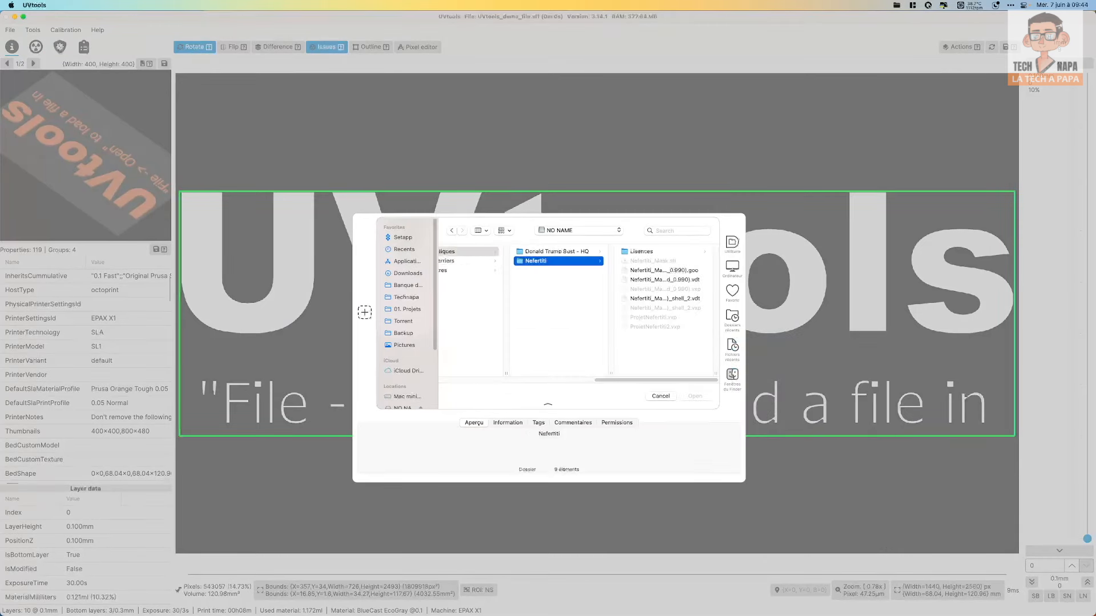
{"action": "left_click", "coordinate": [547, 298]}
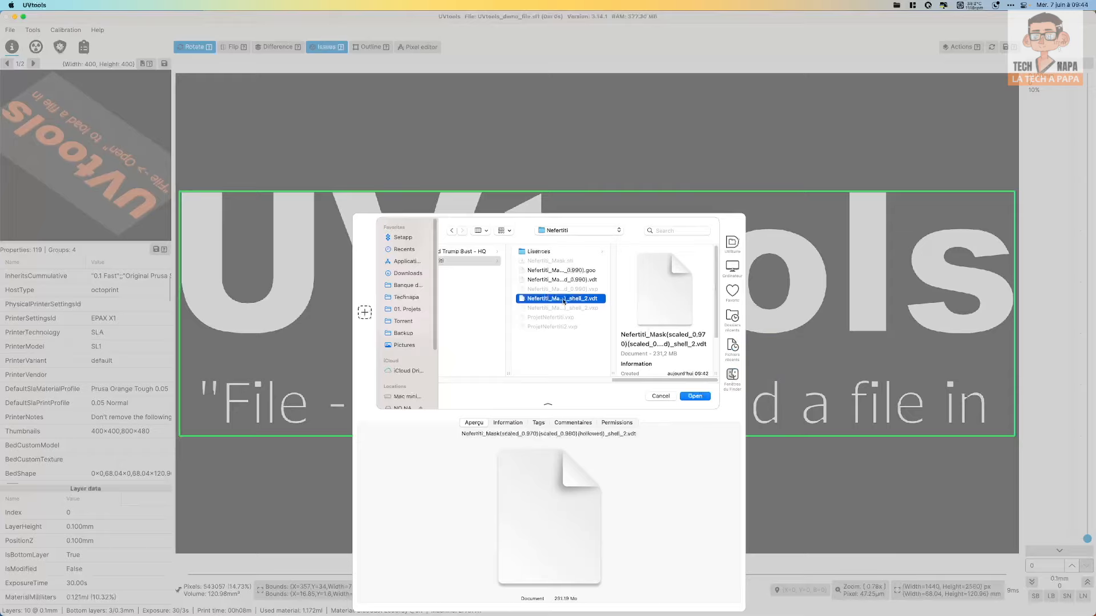
{"action": "left_click", "coordinate": [695, 396]}
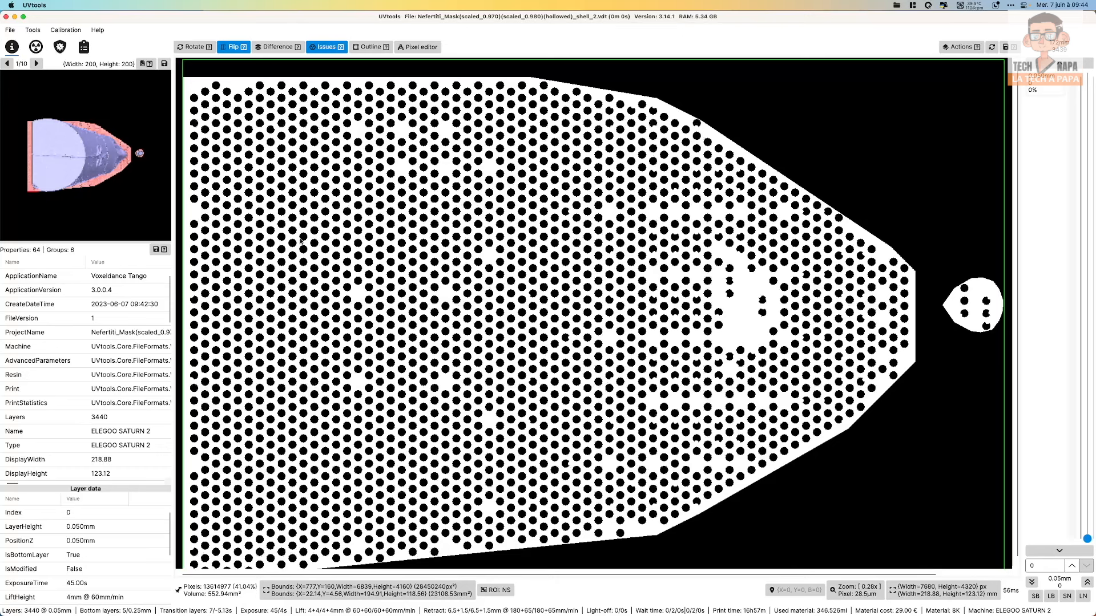
Convert the opened slice file to the Chitubox CTB format, version 3
{"action": "left_click", "coordinate": [10, 30]}
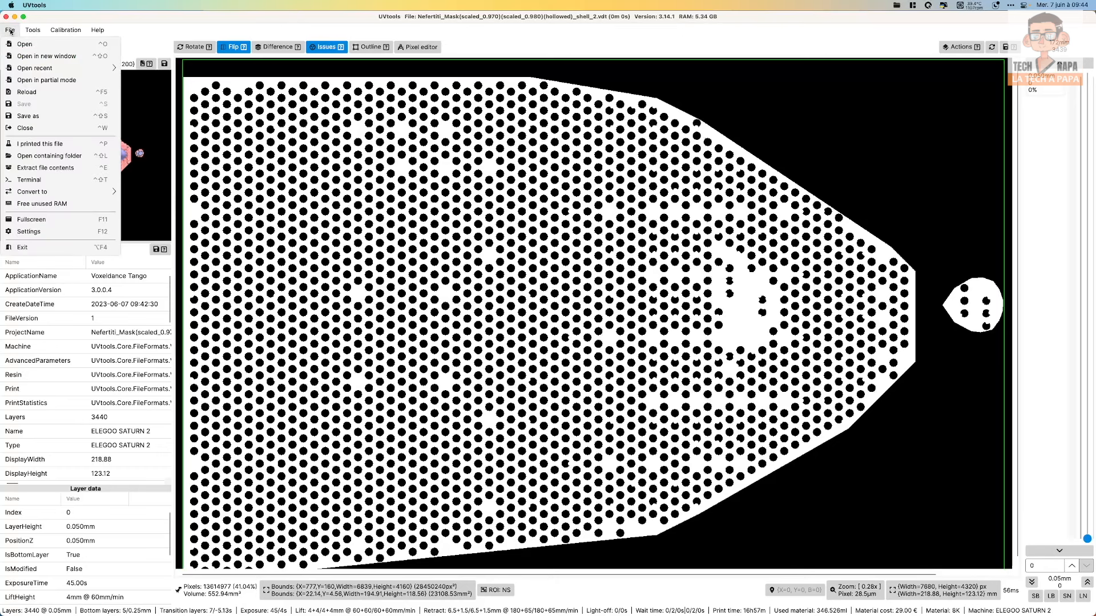
{"action": "mouse_move", "coordinate": [46, 197]}
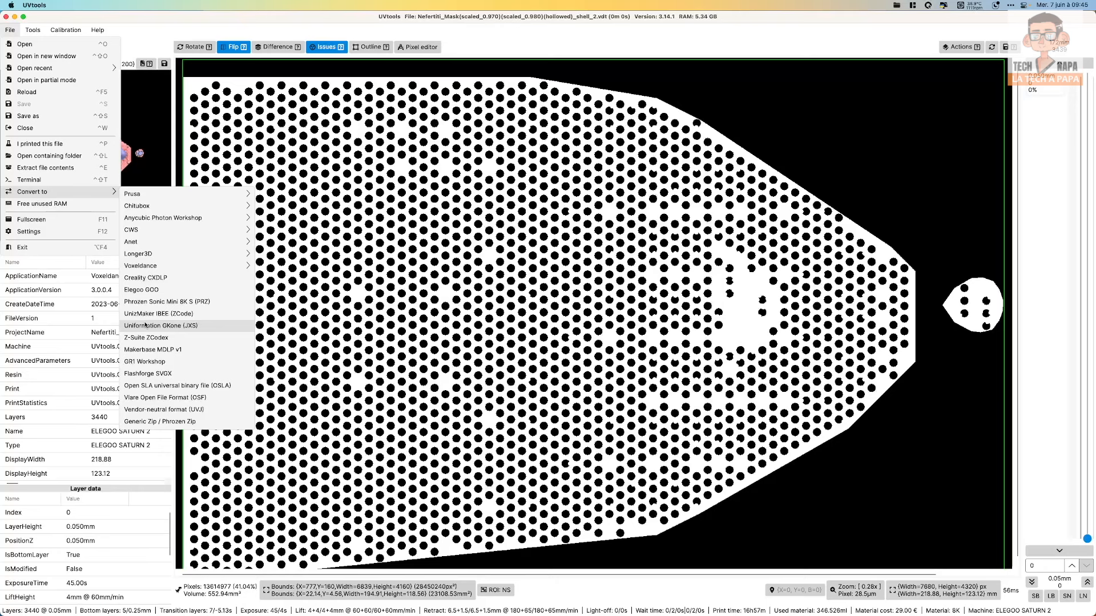
{"action": "mouse_move", "coordinate": [142, 211]}
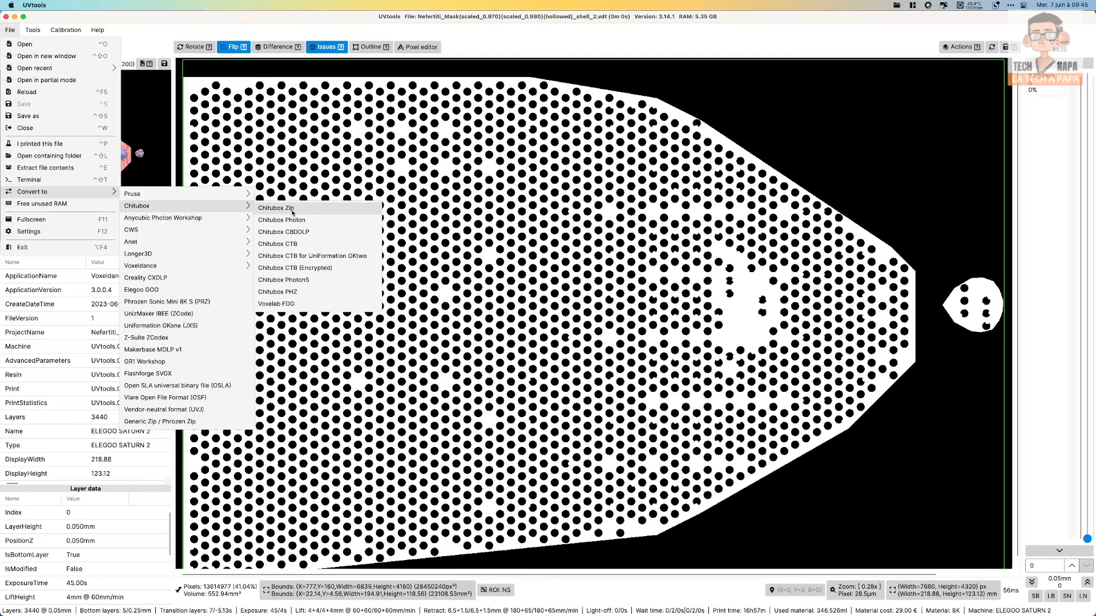
{"action": "left_click", "coordinate": [291, 245]}
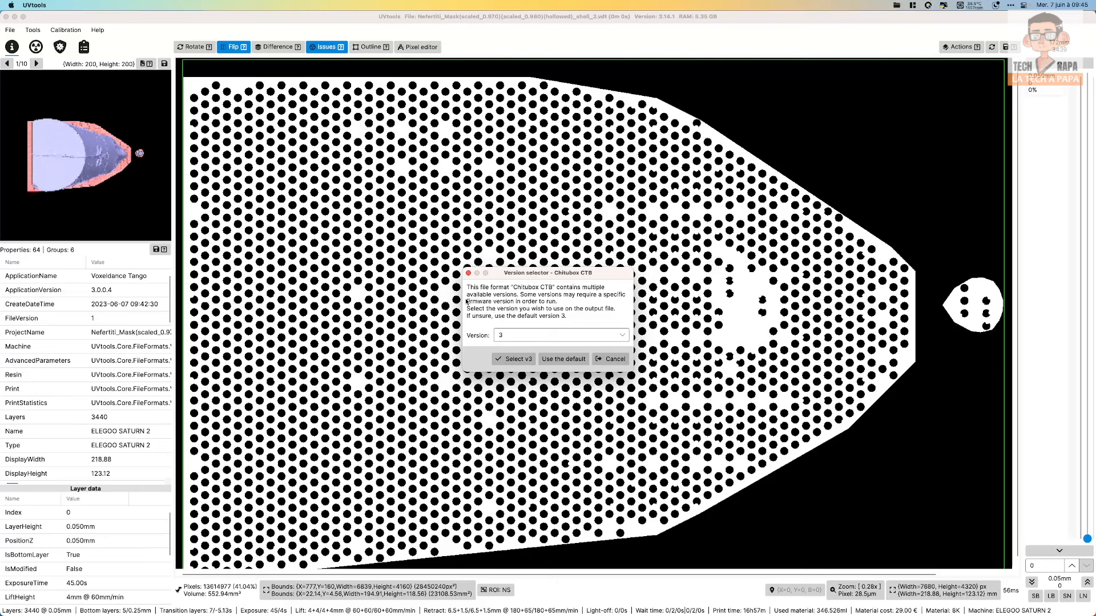
{"action": "left_click", "coordinate": [514, 359]}
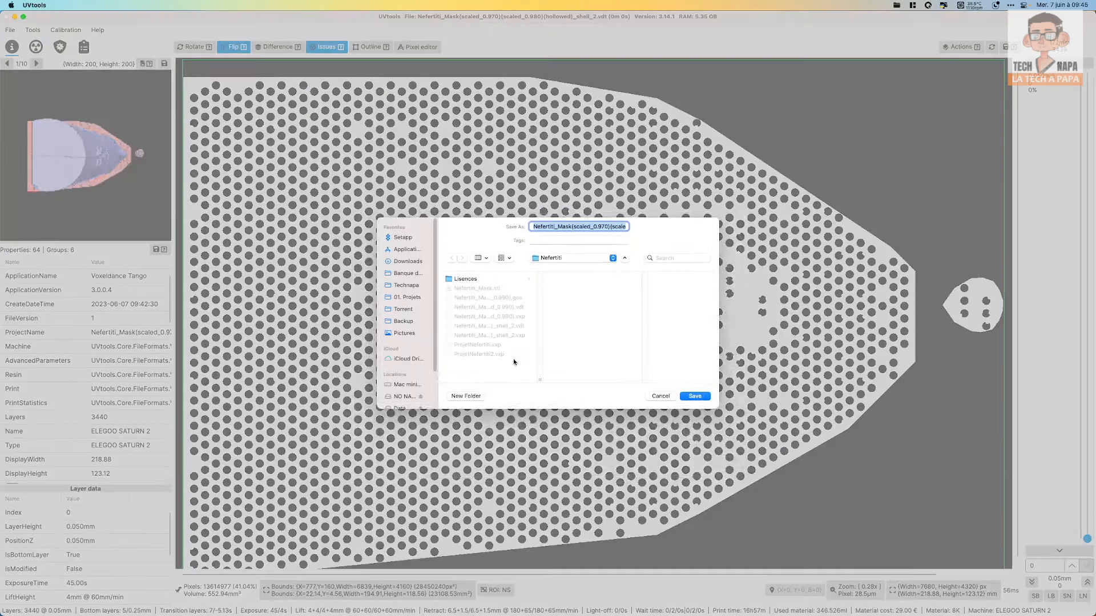
Save the converted CTB file in the Nefertiti folder without opening it, and switch to Voxeldance Tango
{"action": "left_click", "coordinate": [733, 317]}
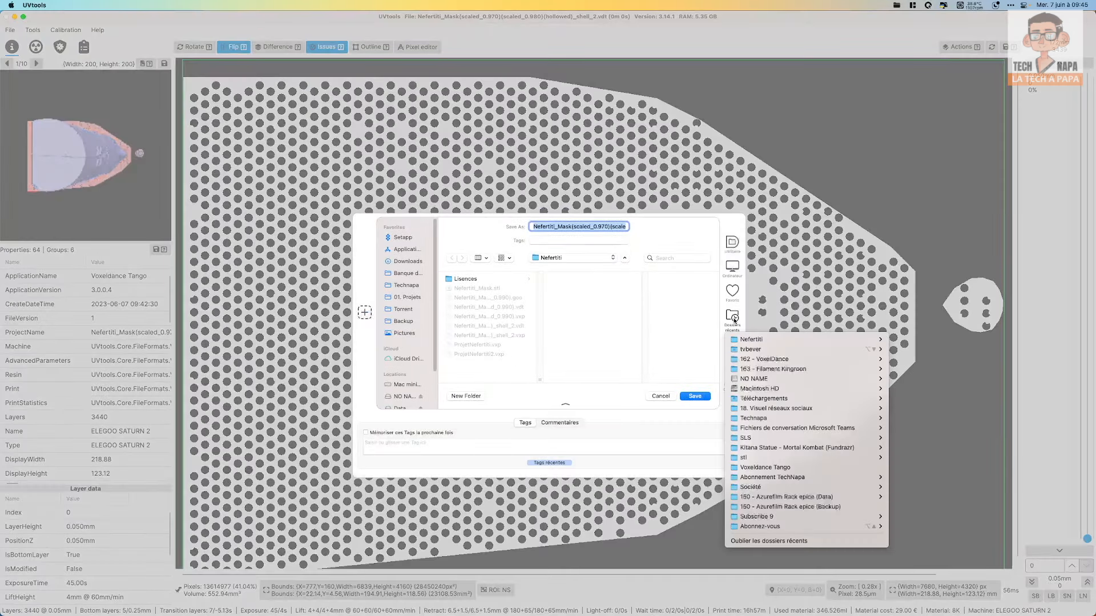
{"action": "left_click", "coordinate": [752, 341]}
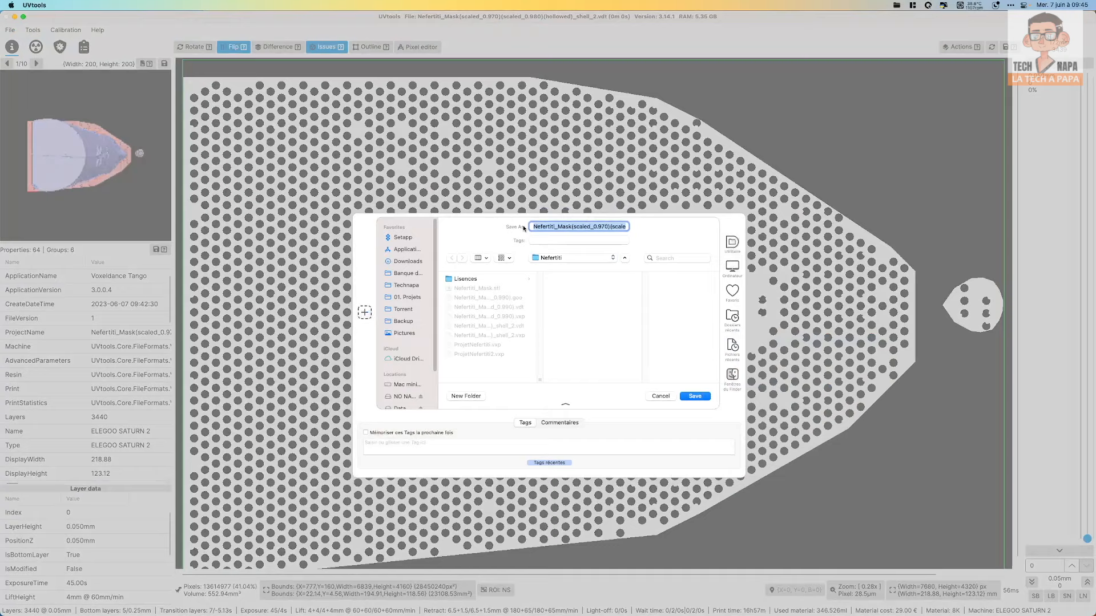
{"action": "left_click", "coordinate": [696, 396]}
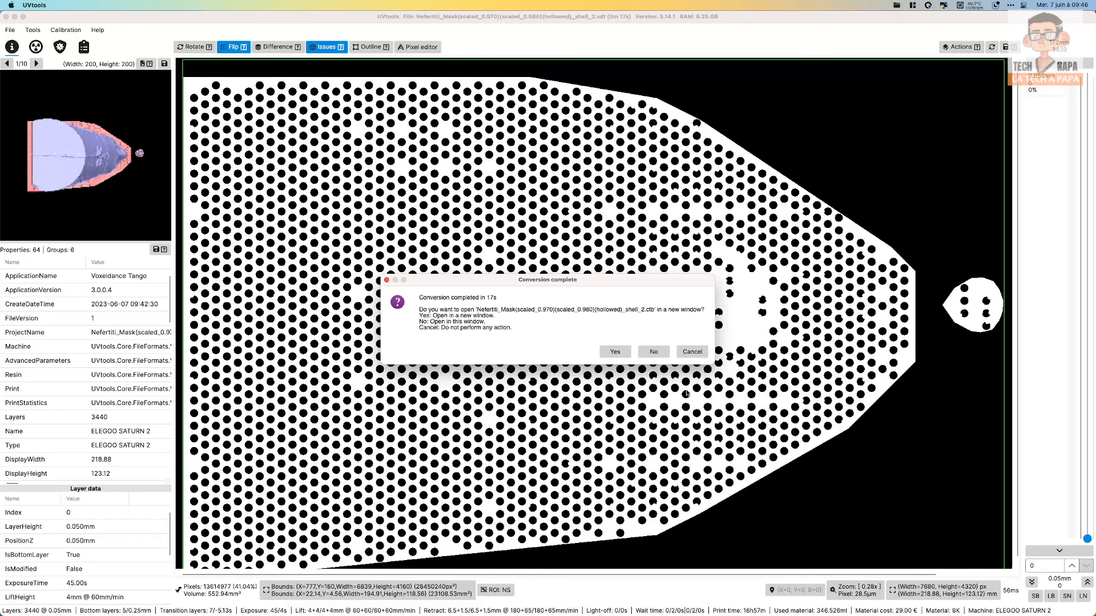
{"action": "left_click", "coordinate": [387, 280]}
{"action": "key", "text": "super+Tab"}
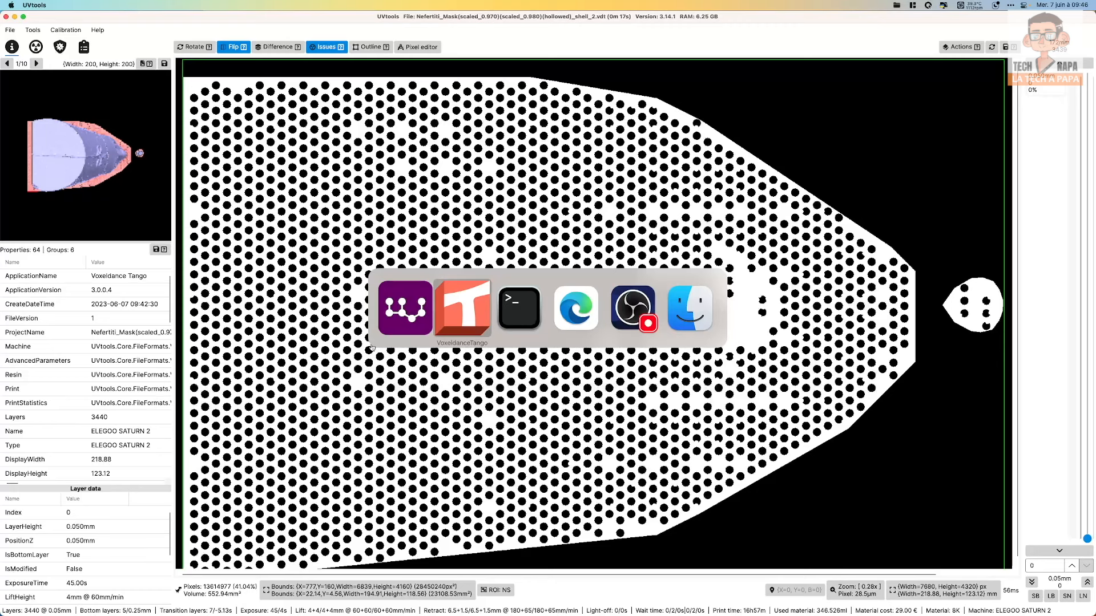